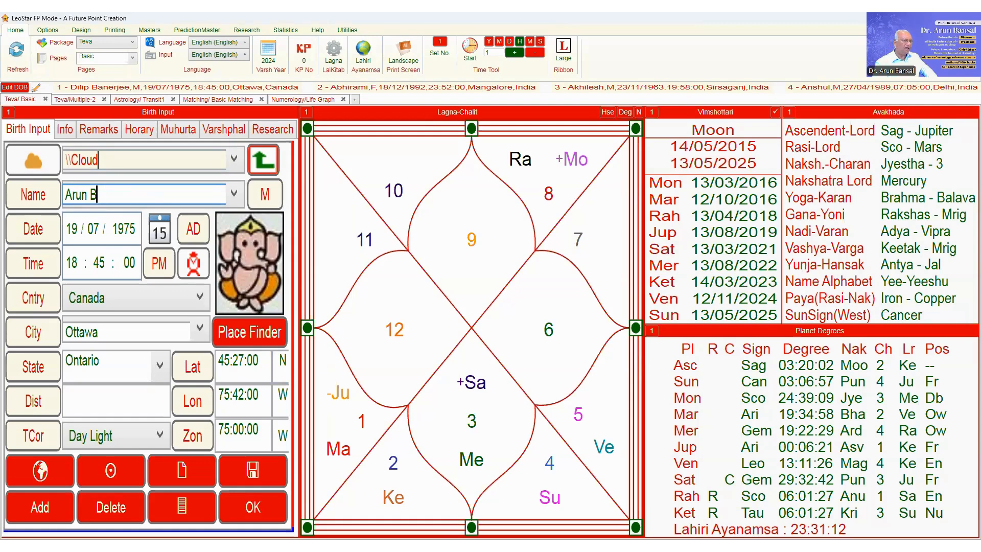
Complete the person's full name, enter the date of birth and set the birth time to 23:10:00
{"action": "type", "text": "ansal"}
{"action": "key", "text": "Tab"}
{"action": "type", "text": "13 / 12 / "}
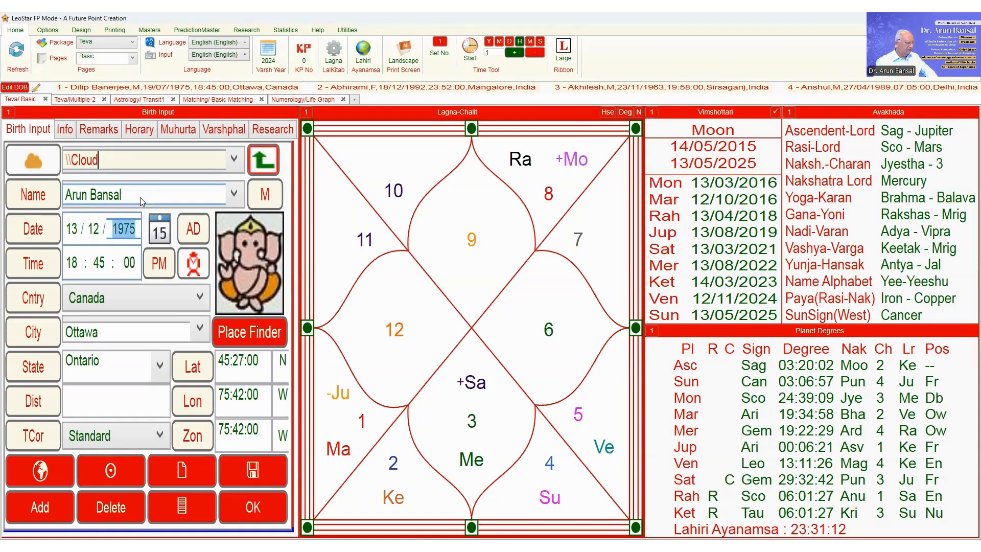
{"action": "type", "text": "56"}
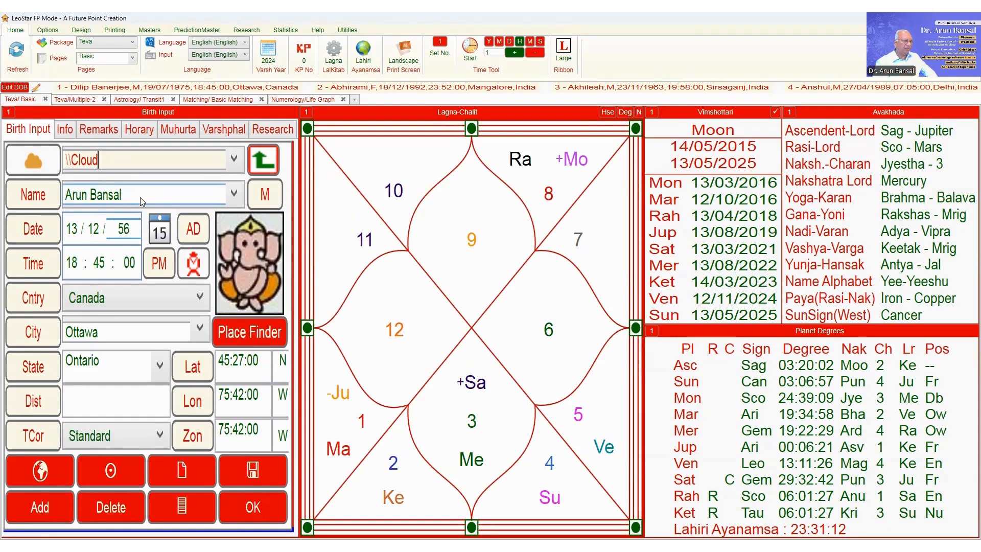
{"action": "key", "text": "Tab"}
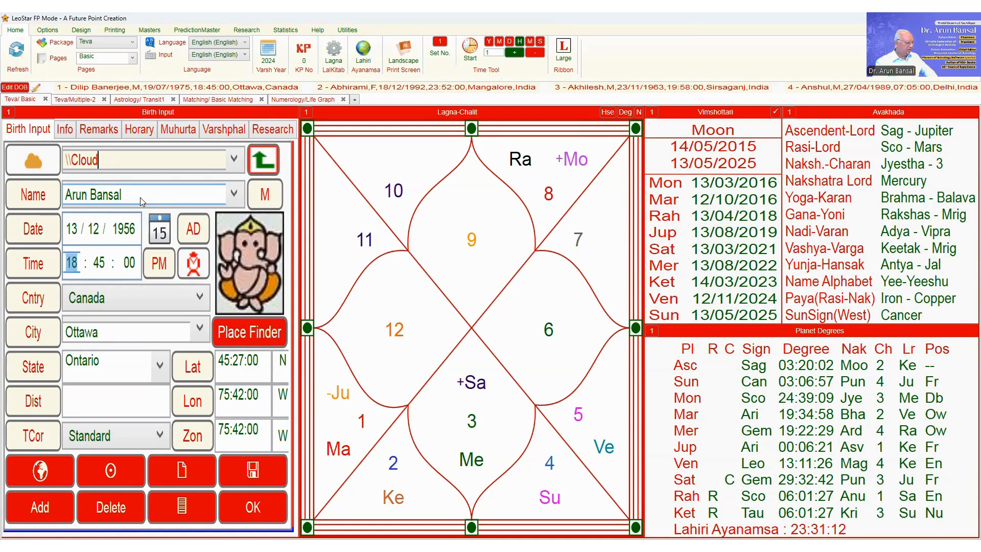
{"action": "type", "text": "23 : 10"}
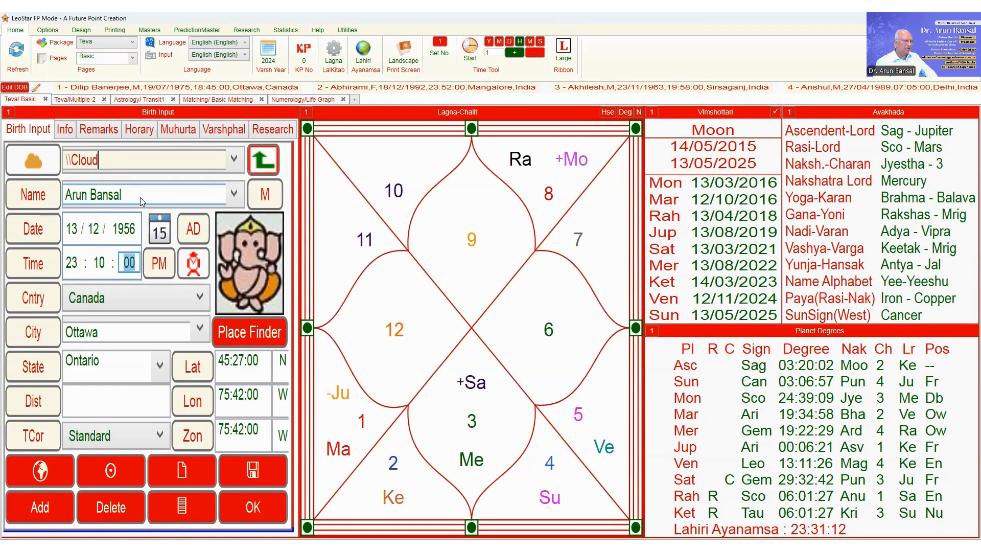
{"action": "key", "text": "Tab"}
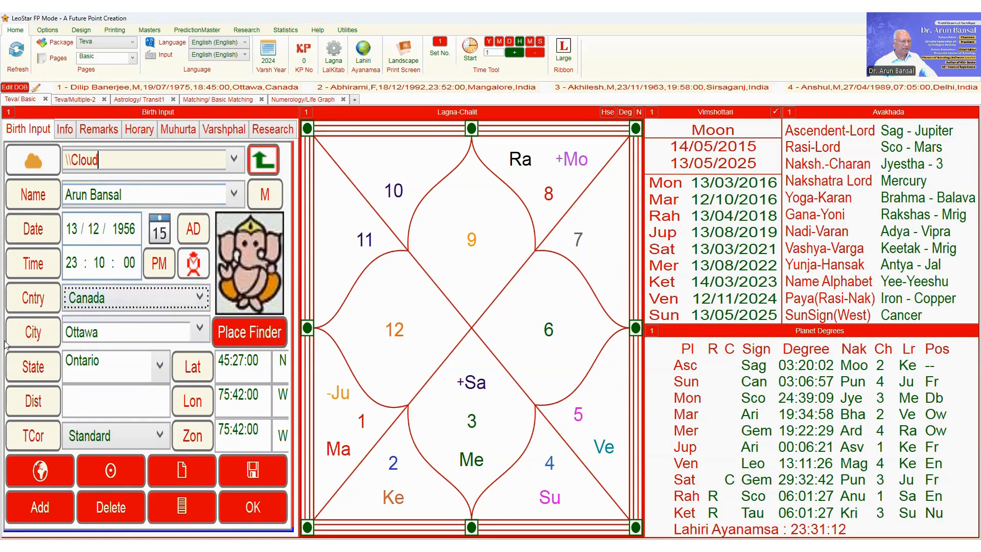
Set the birth place to Mumbai, India, and look through the neighbouring names in the city list
{"action": "left_click", "coordinate": [34, 335]}
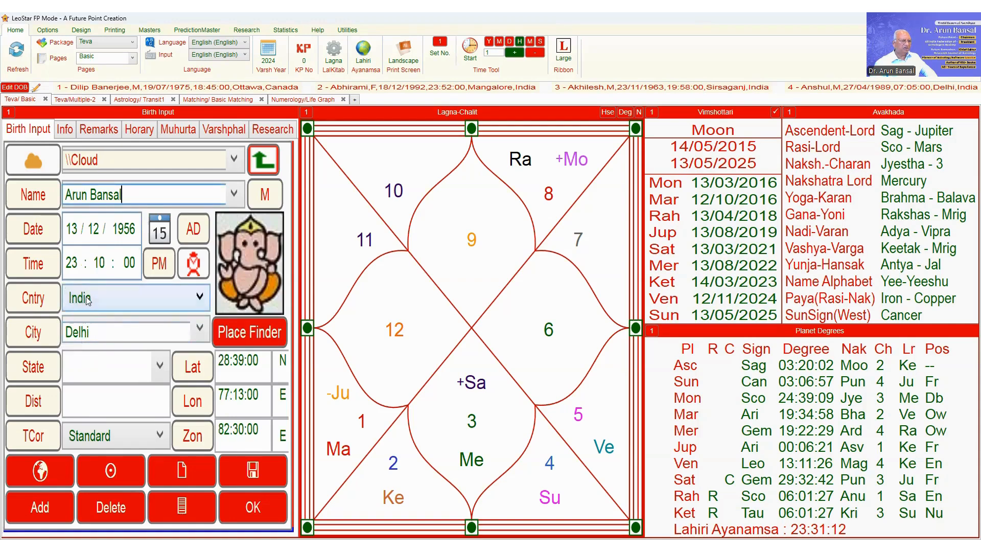
{"action": "double_click", "coordinate": [95, 333]}
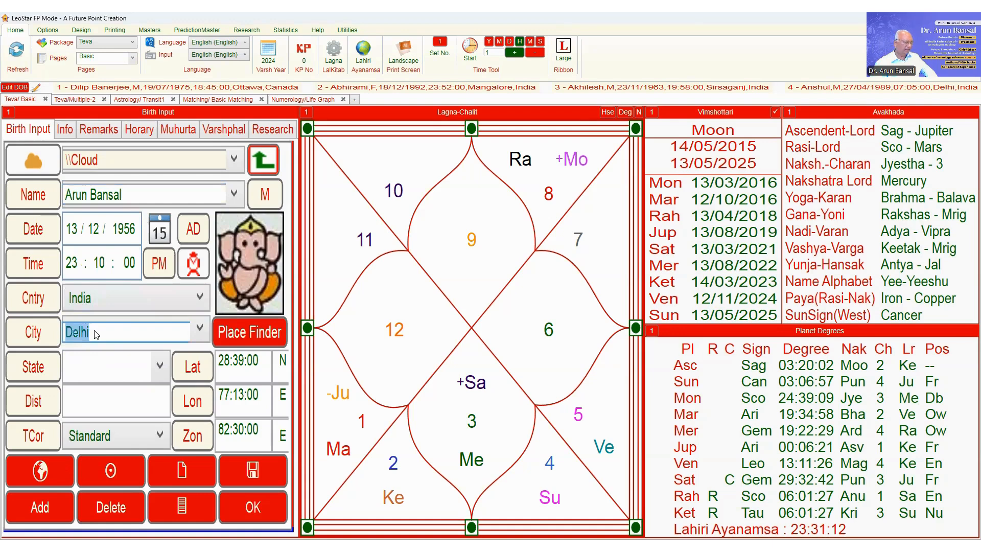
{"action": "type", "text": "mumbai"}
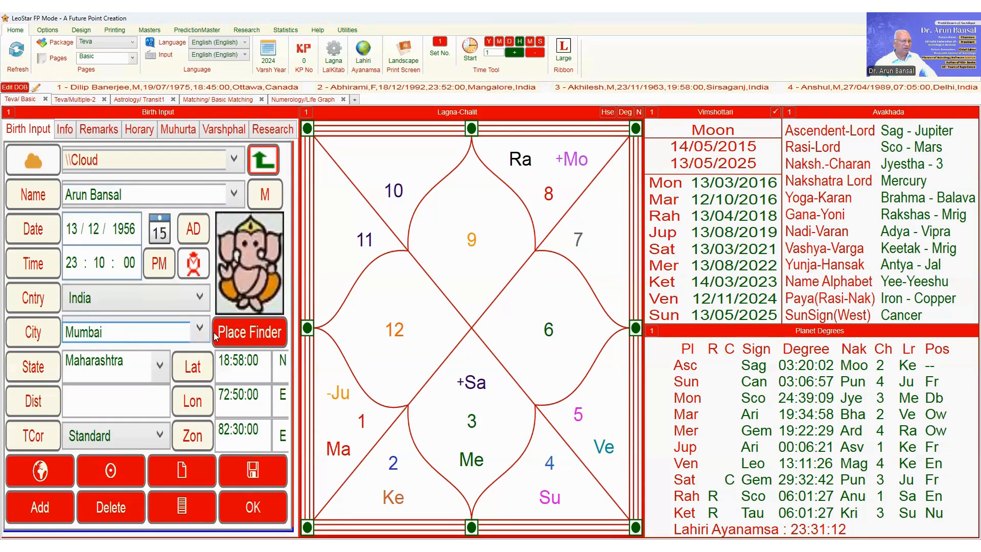
{"action": "left_click", "coordinate": [200, 331]}
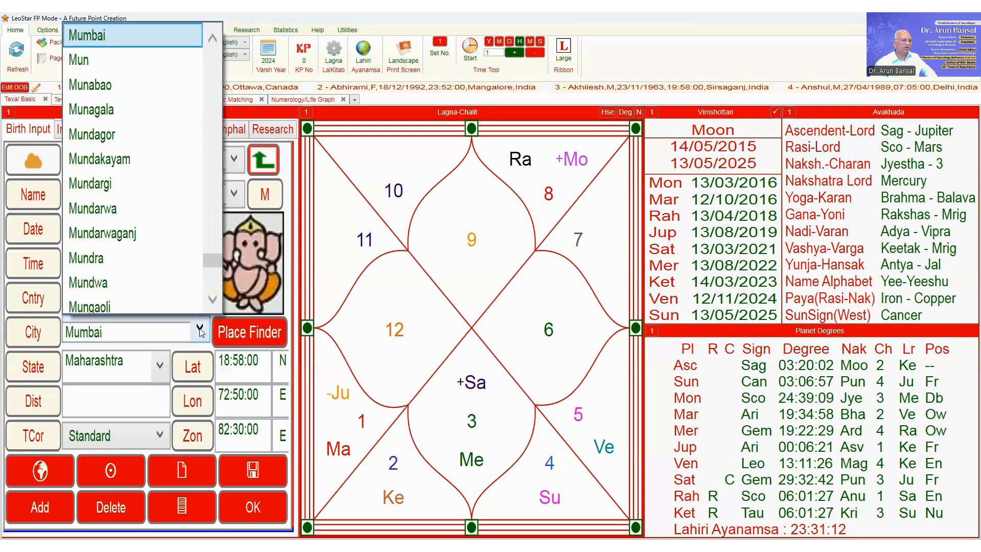
{"action": "scroll", "coordinate": [173, 308], "scroll_direction": "down", "scroll_amount": 2}
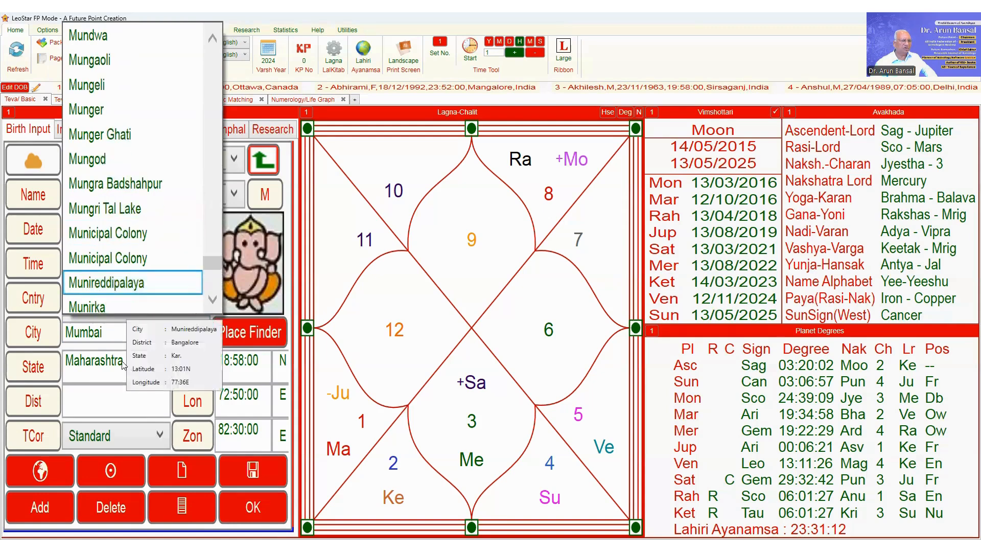
{"action": "left_click", "coordinate": [110, 332]}
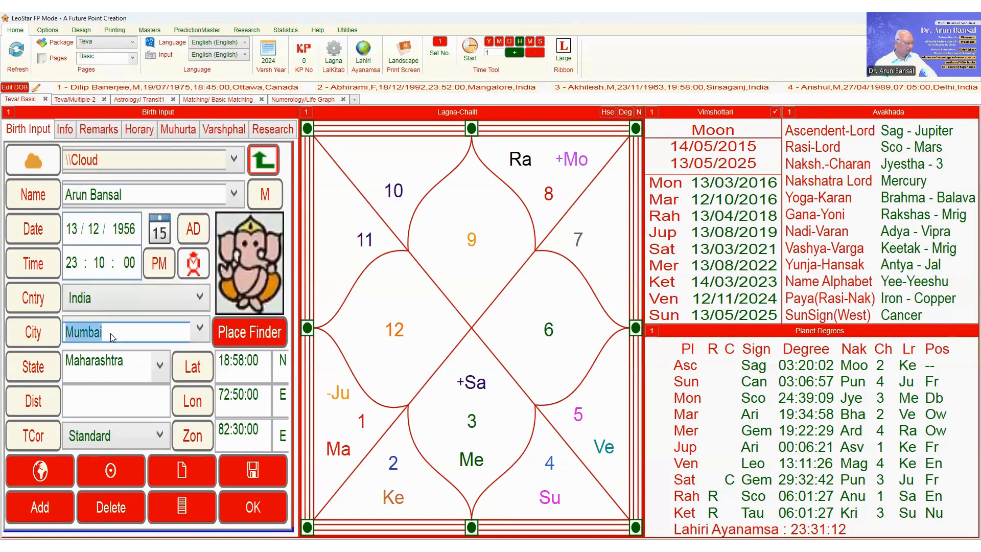
Try the spellings Munges and Munger as the birth city, ending with Munges
{"action": "type", "text": "mun"}
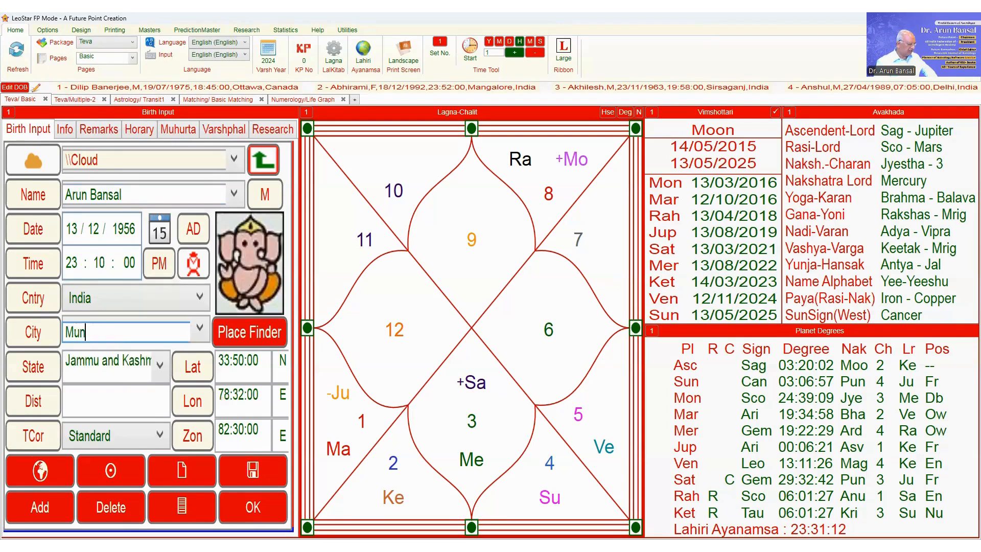
{"action": "type", "text": "ges"}
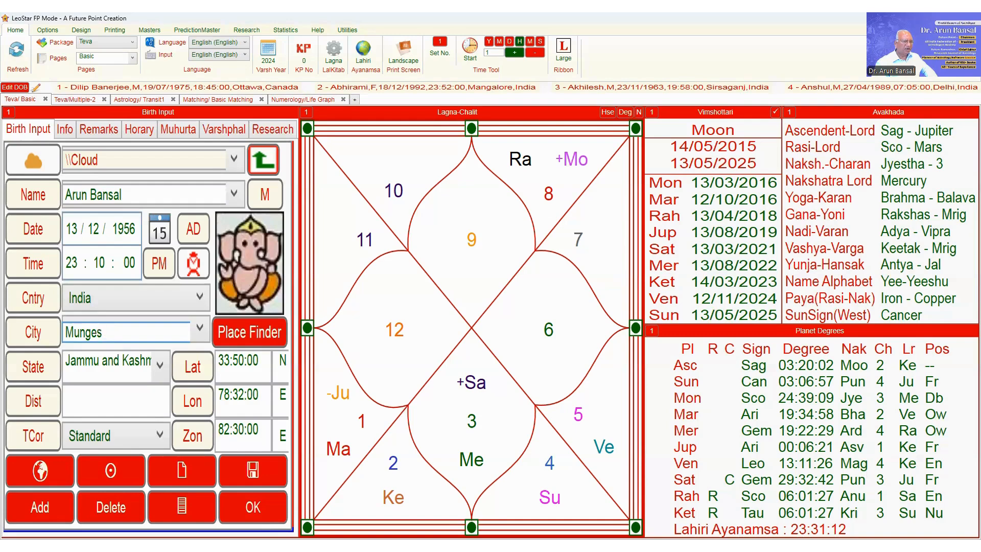
{"action": "key", "text": "BackSpace"}
{"action": "key", "text": "BackSpace"}
{"action": "key", "text": "BackSpace"}
{"action": "key", "text": "BackSpace"}
{"action": "key", "text": "BackSpace"}
{"action": "key", "text": "BackSpace"}
{"action": "type", "text": "mung"}
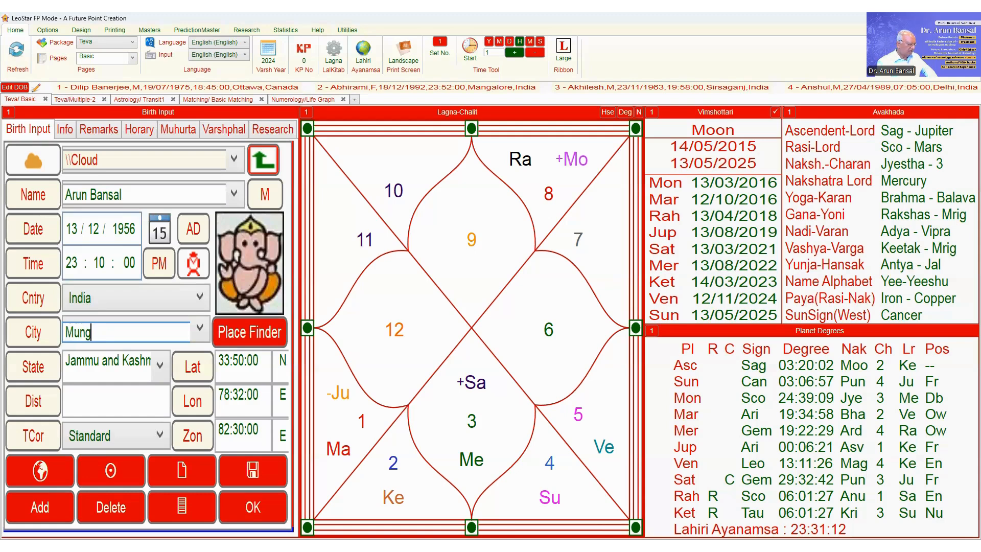
{"action": "type", "text": "er"}
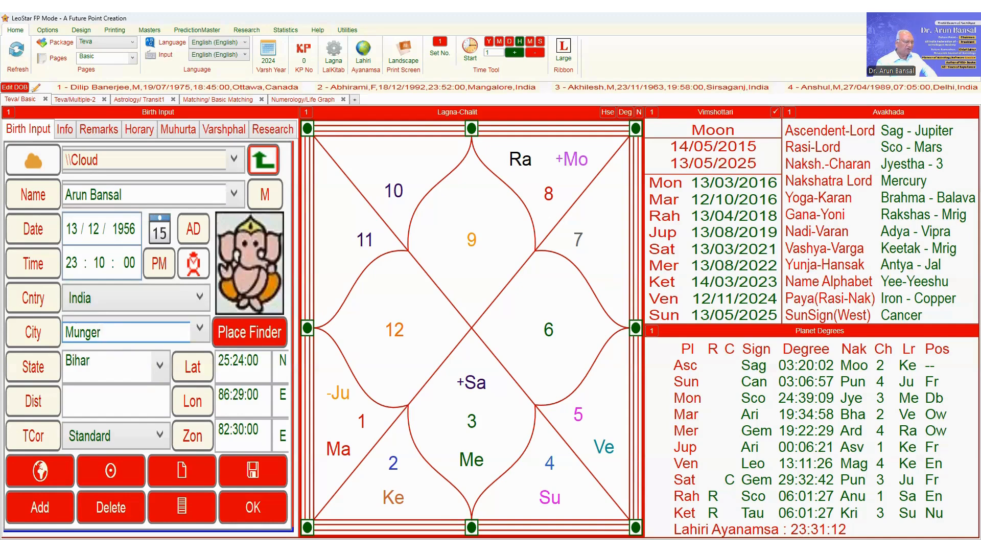
{"action": "key", "text": "BackSpace"}
{"action": "key", "text": "BackSpace"}
{"action": "type", "text": "es"}
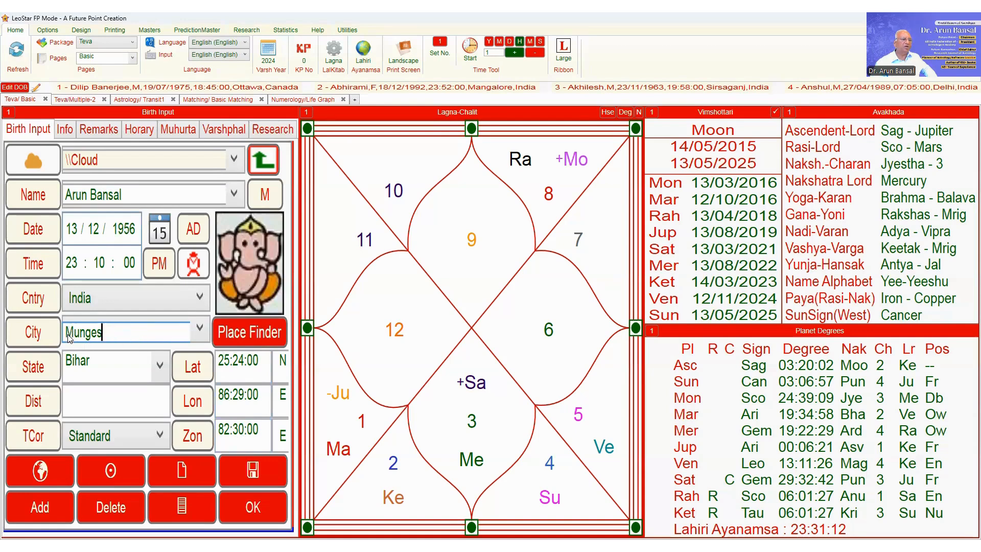
Open the Place Finder, set the country to India and choose Delhi, Delhi, IN as the city
{"action": "left_click", "coordinate": [244, 330]}
{"action": "left_click", "coordinate": [117, 231]}
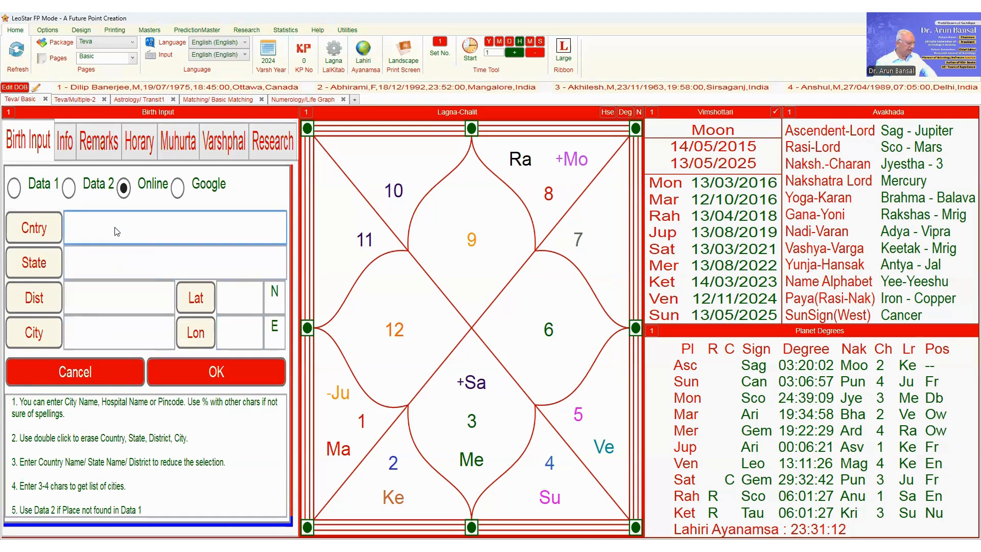
{"action": "type", "text": "in"}
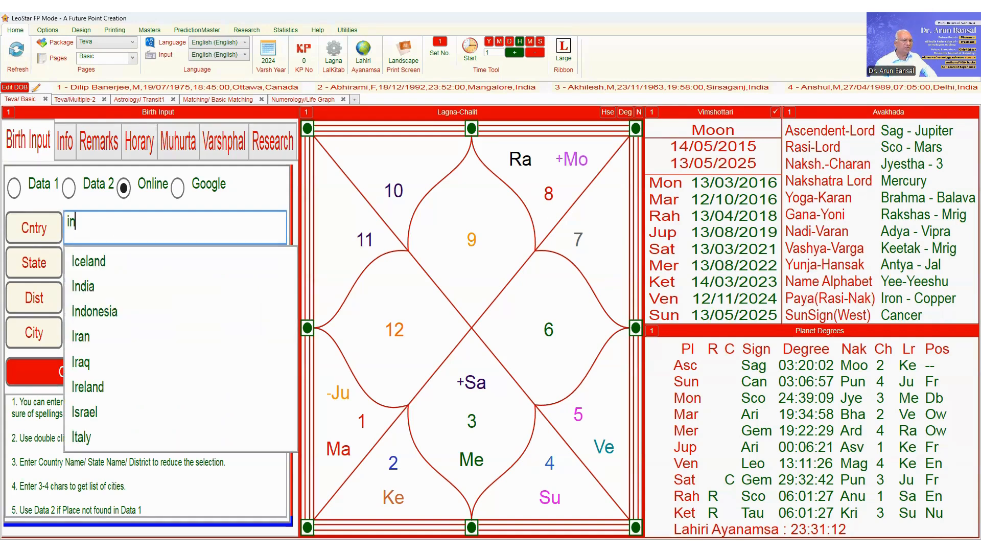
{"action": "type", "text": "dia"}
{"action": "left_click", "coordinate": [116, 268]}
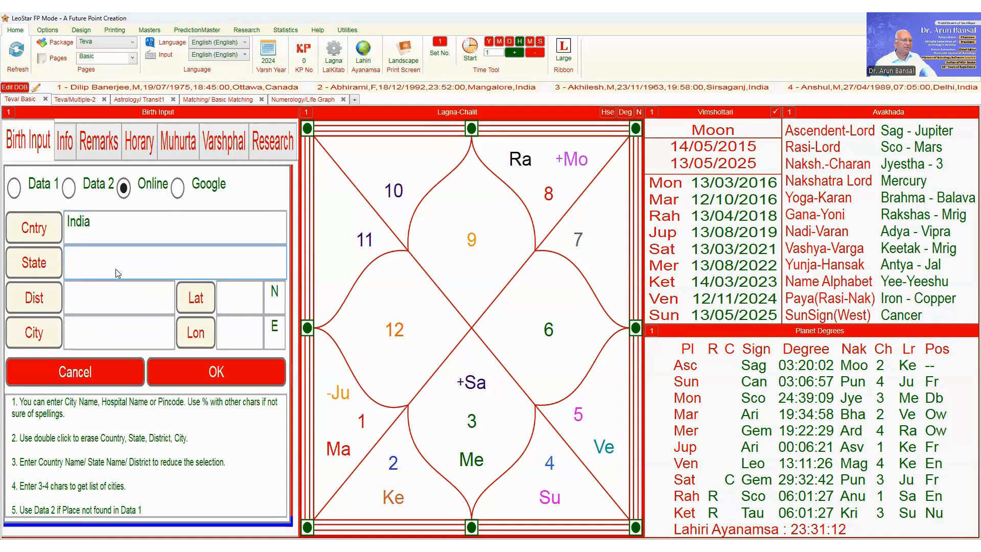
{"action": "left_click", "coordinate": [100, 332]}
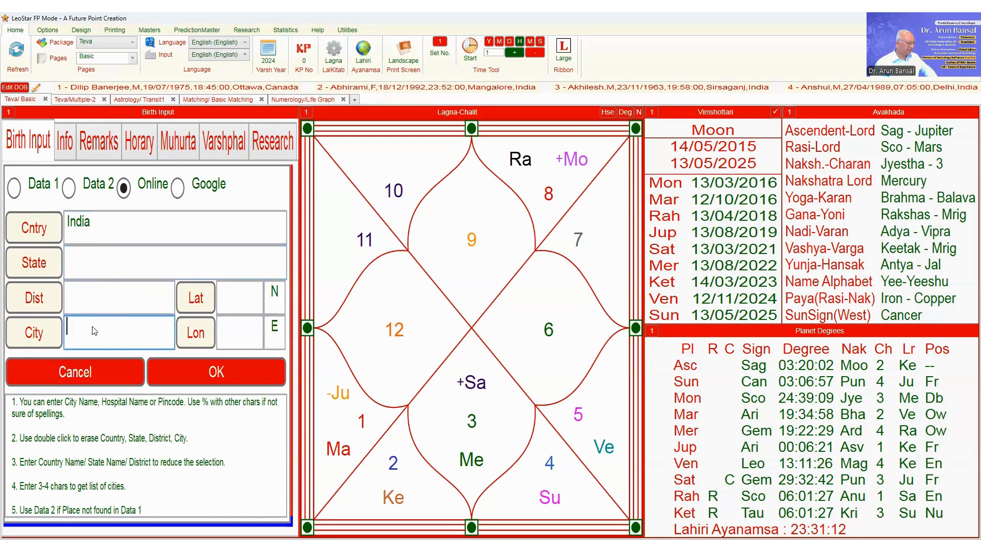
{"action": "type", "text": "delhi"}
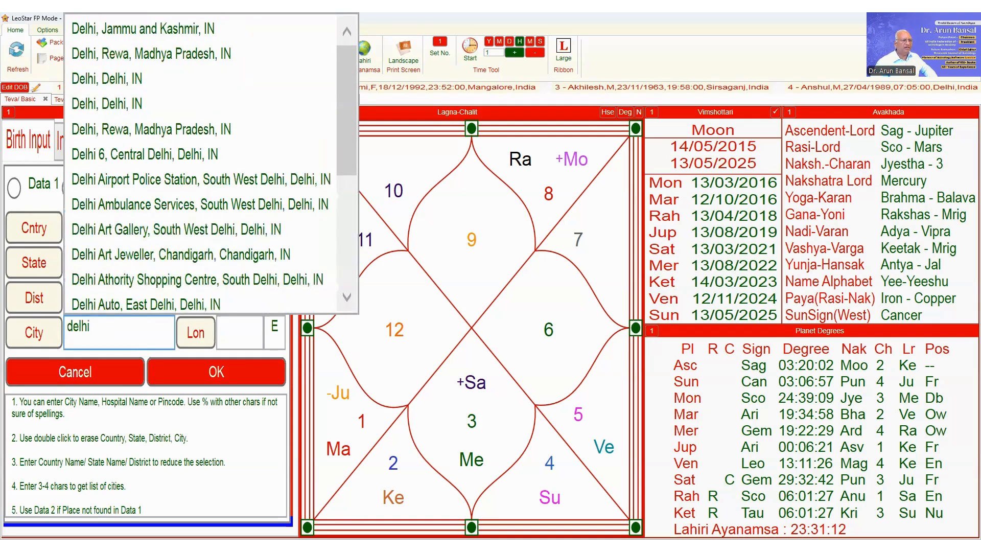
{"action": "left_click", "coordinate": [138, 81]}
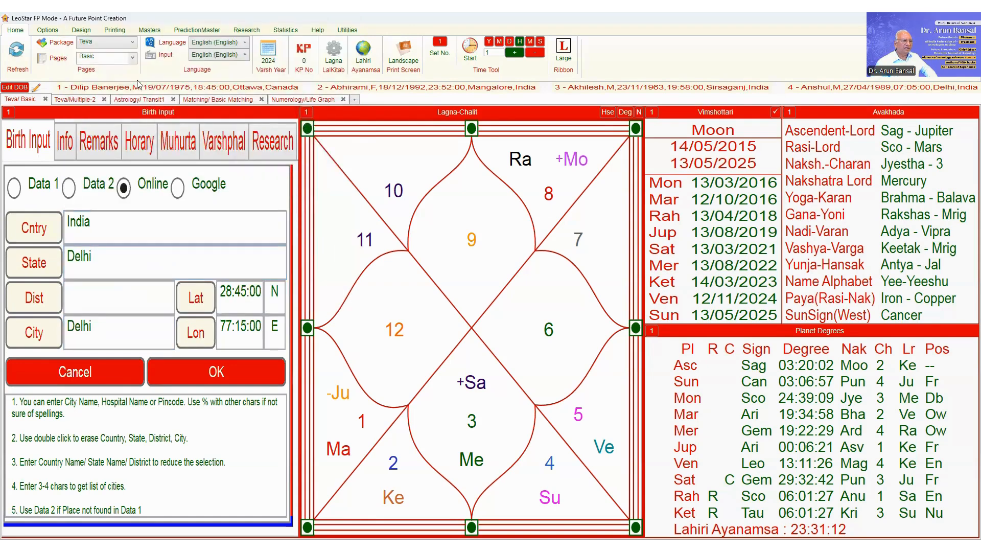
Try searching for the city Munger with the state still set to Delhi, then shorten the search to mung
{"action": "double_click", "coordinate": [111, 333]}
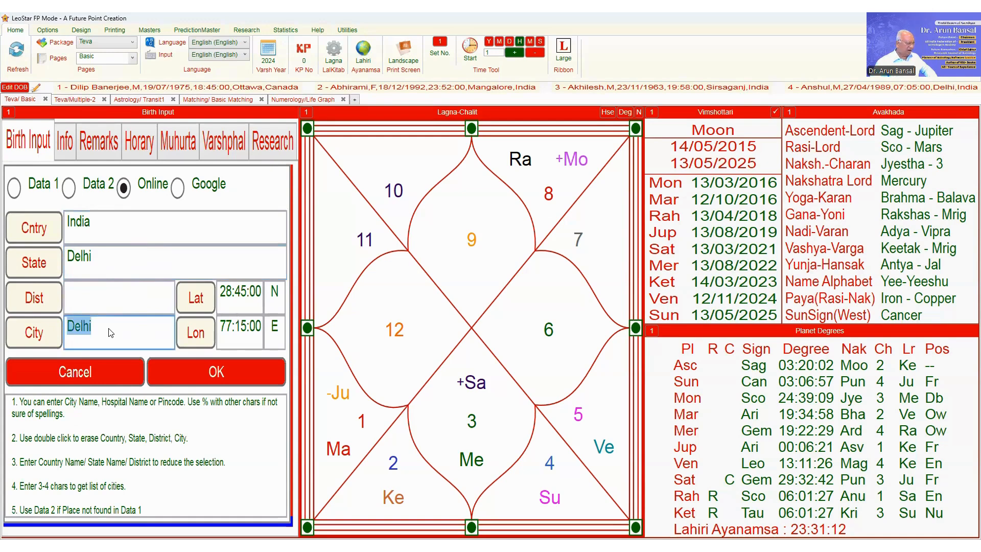
{"action": "type", "text": "mu"}
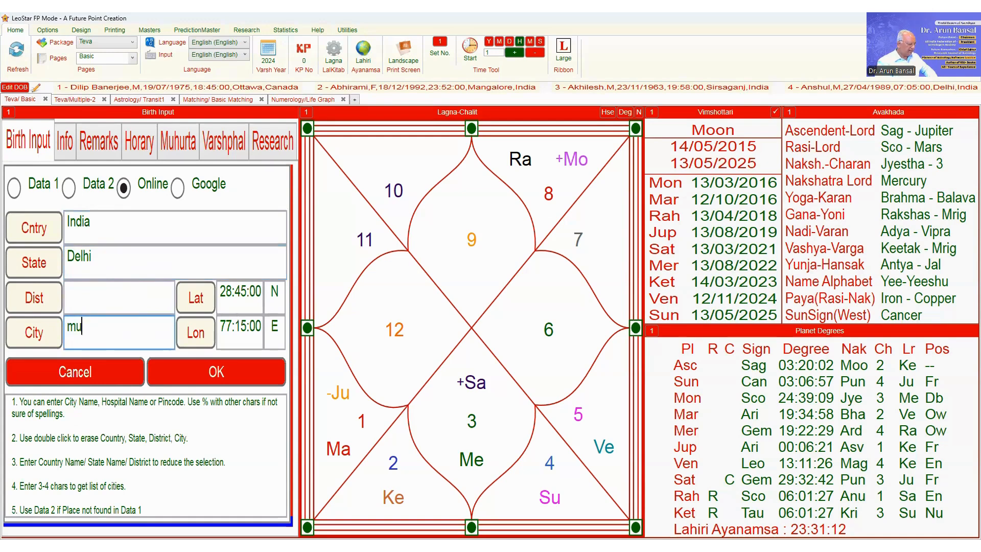
{"action": "type", "text": "nge"}
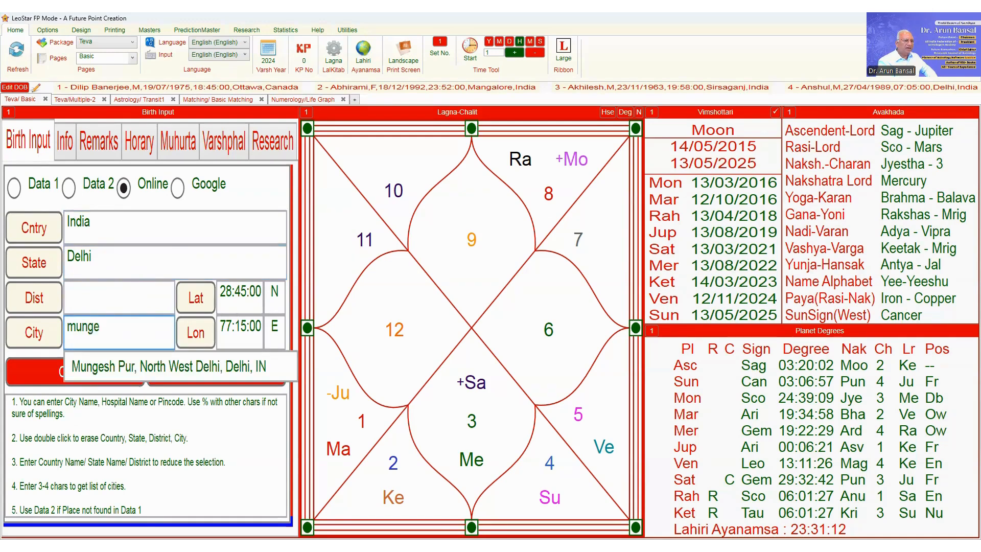
{"action": "type", "text": "r"}
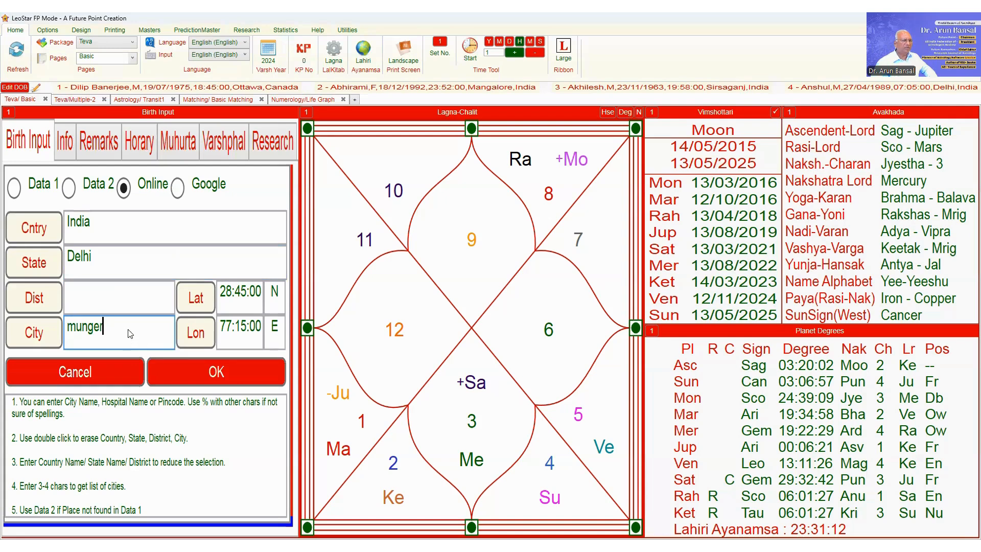
{"action": "key", "text": "BackSpace"}
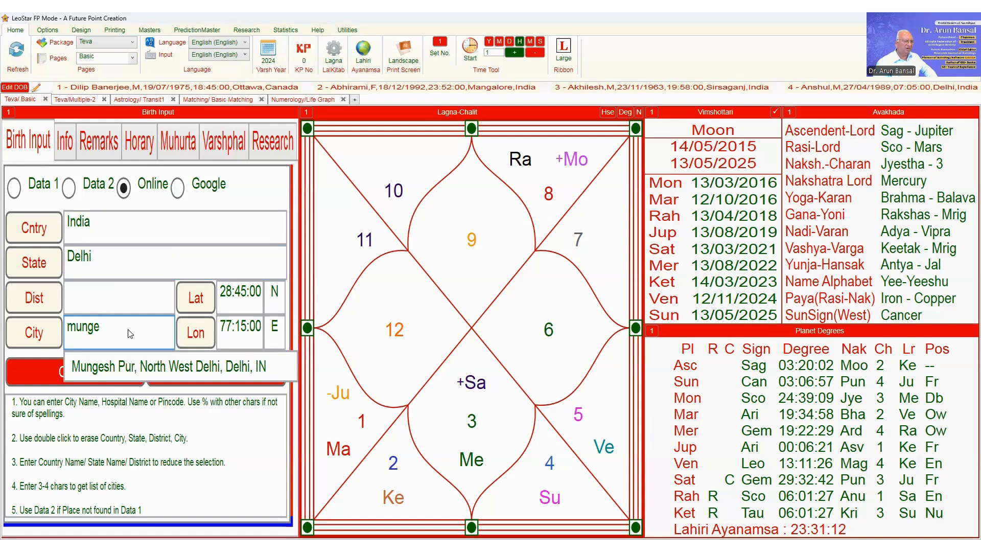
{"action": "key", "text": "BackSpace"}
Clear the state, search for munger, choose Munger, Bihar, IN and apply it as the birth place
{"action": "left_click", "coordinate": [168, 263]}
{"action": "double_click", "coordinate": [168, 263]}
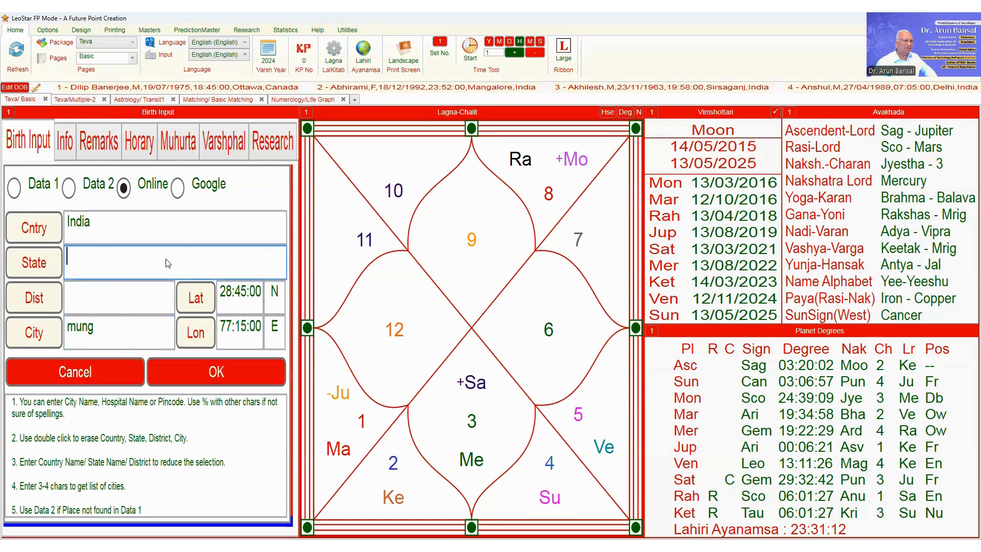
{"action": "left_click", "coordinate": [130, 328]}
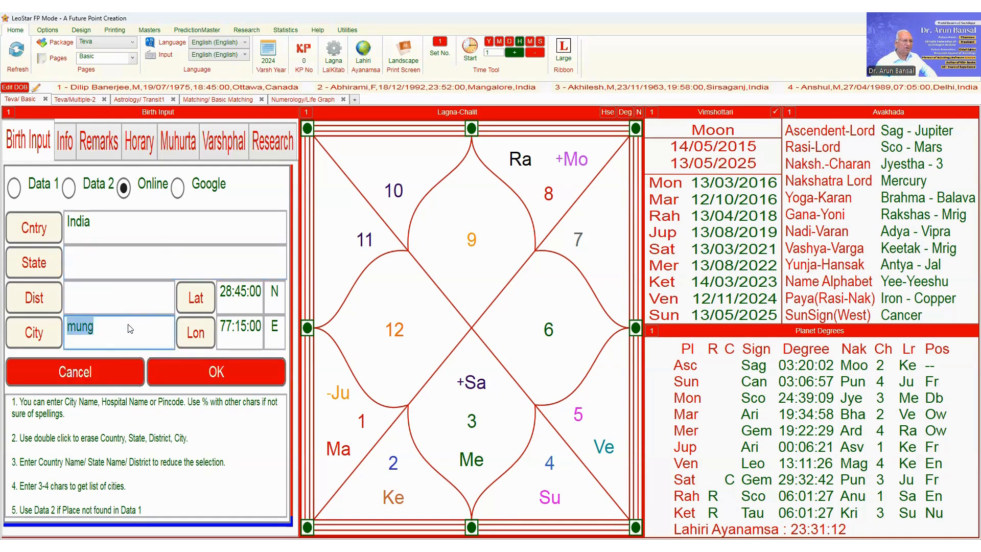
{"action": "left_click", "coordinate": [130, 328]}
{"action": "type", "text": "e"}
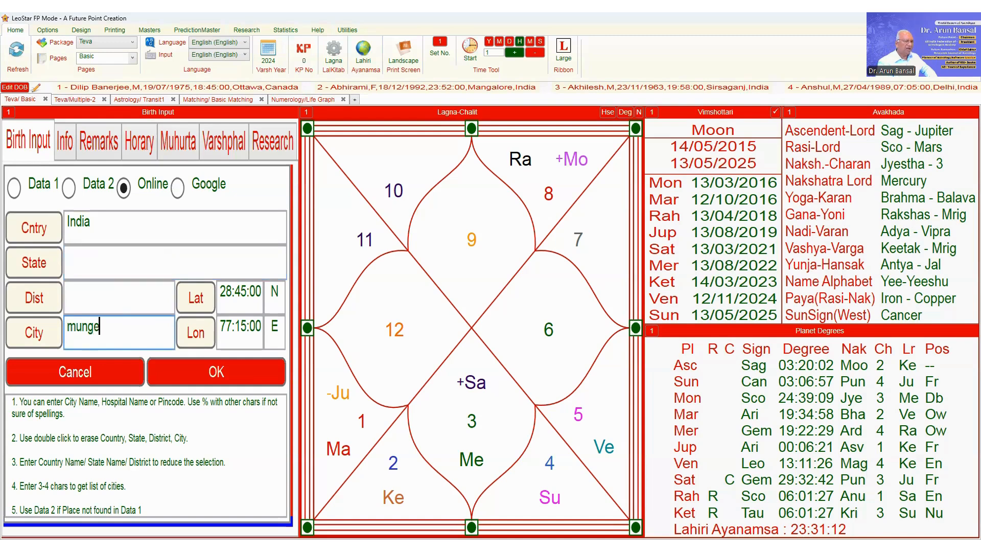
{"action": "type", "text": "r"}
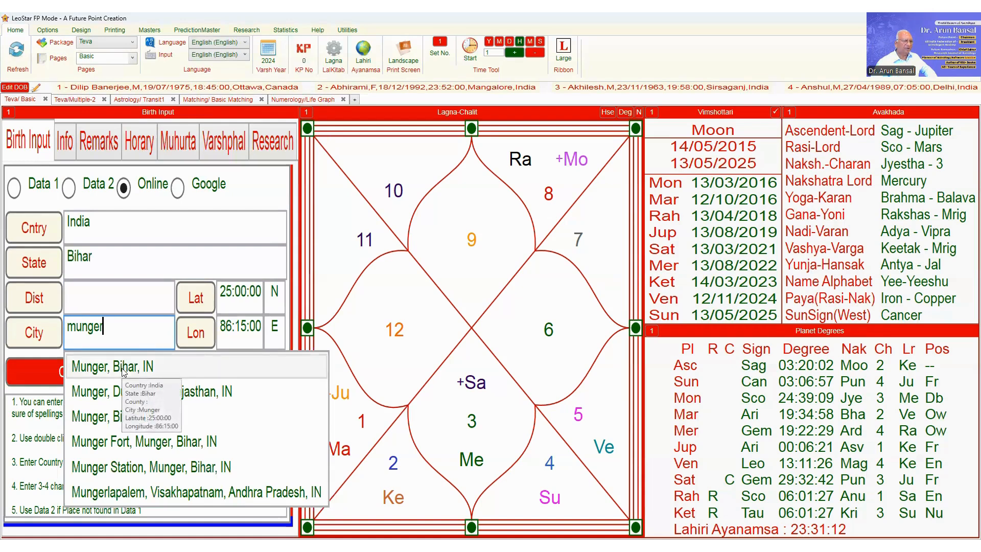
{"action": "left_click", "coordinate": [120, 371]}
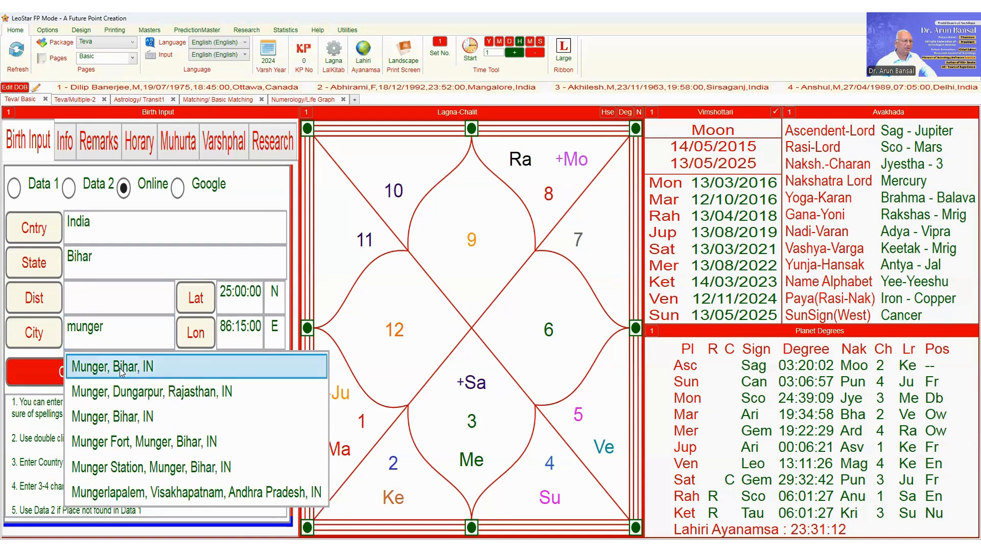
{"action": "left_click", "coordinate": [121, 374]}
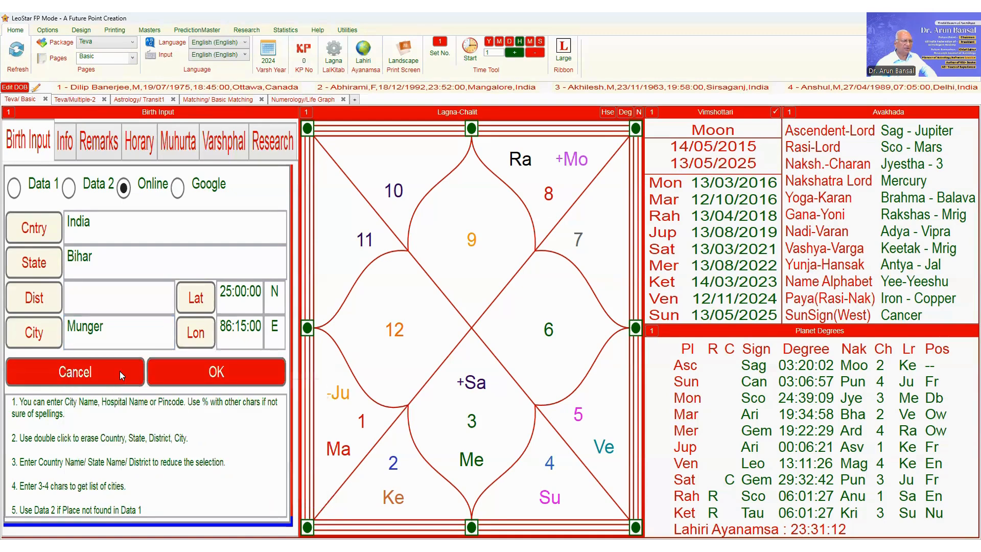
{"action": "left_click", "coordinate": [204, 373]}
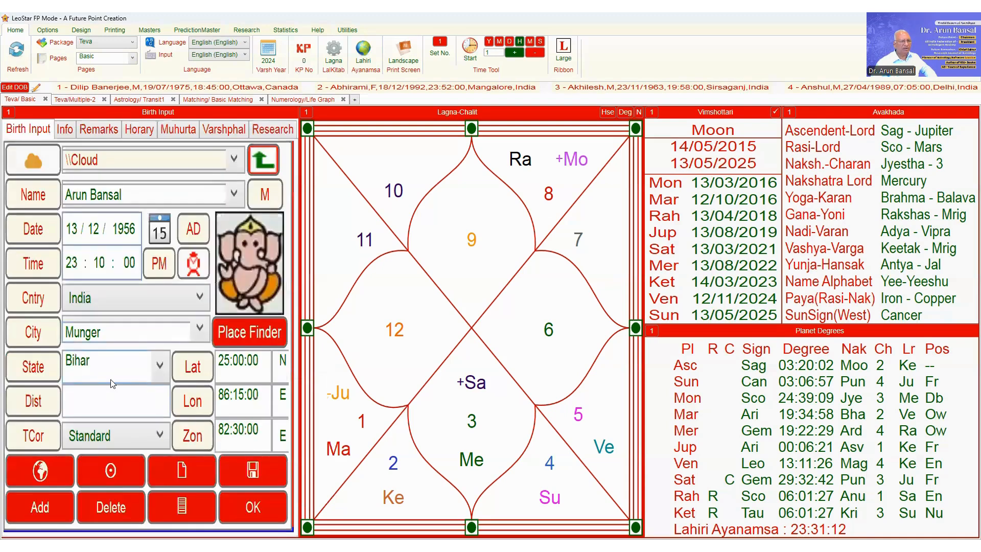
Reset the birth place to the default city, Delhi, India
{"action": "left_click", "coordinate": [33, 336]}
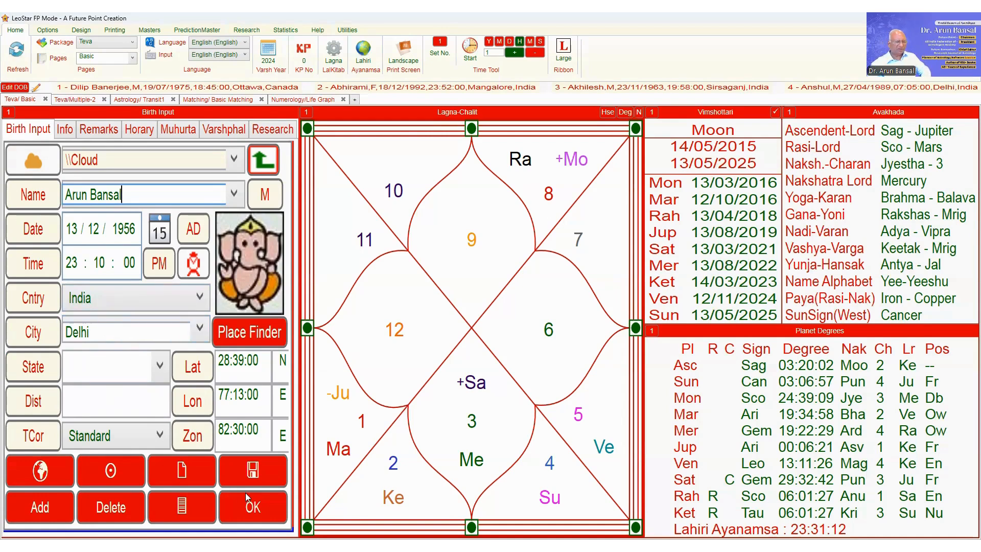
Generate the horoscope chart from the entered birth details
{"action": "left_click", "coordinate": [261, 508]}
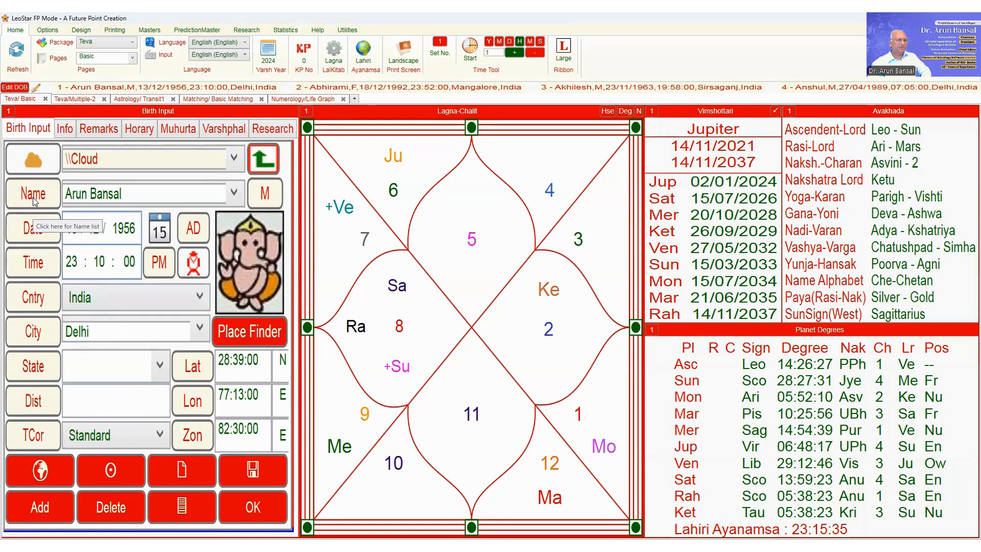
Open the calendar converter for the birth date, choose the Chaitradi calendar and set its lunar date to 15
{"action": "left_click", "coordinate": [31, 232]}
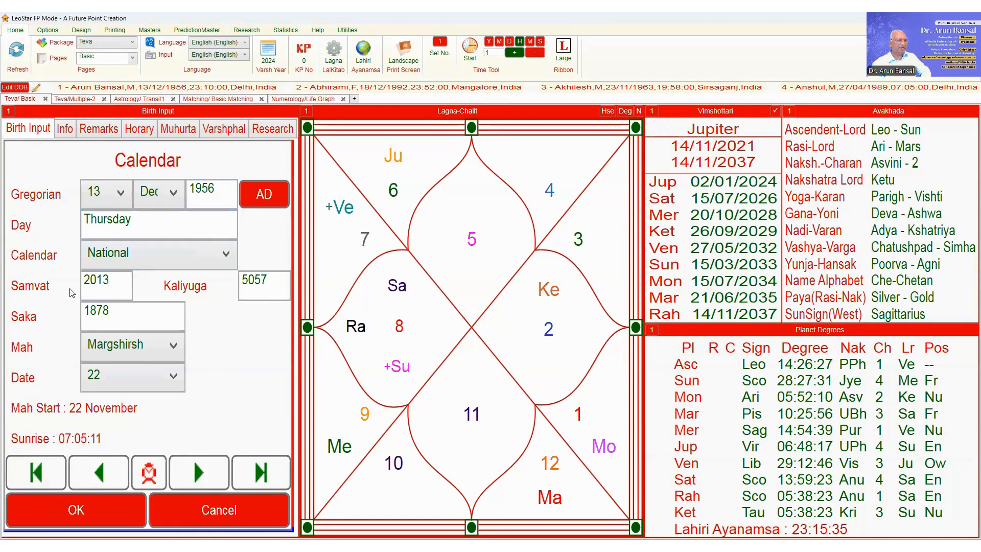
{"action": "left_click", "coordinate": [223, 254]}
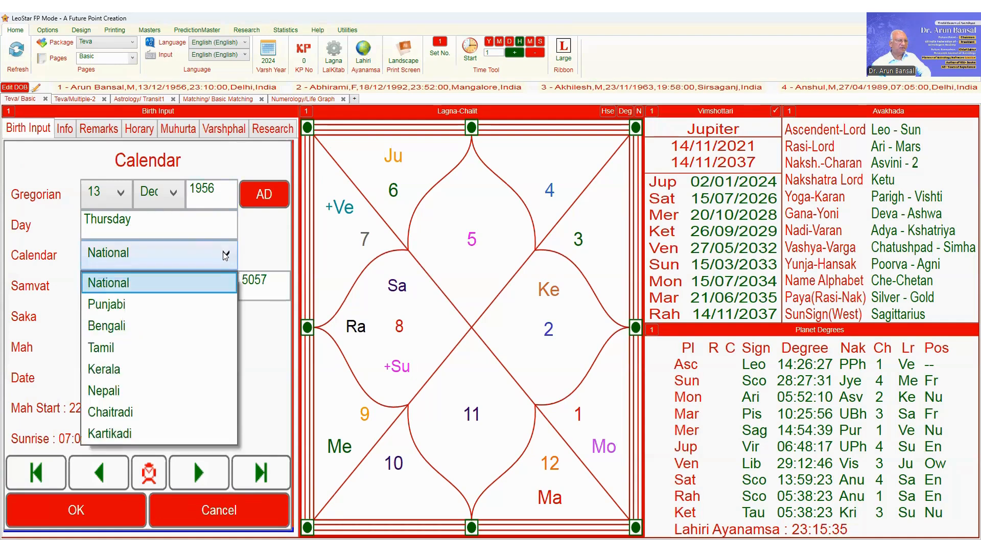
{"action": "left_click", "coordinate": [180, 407]}
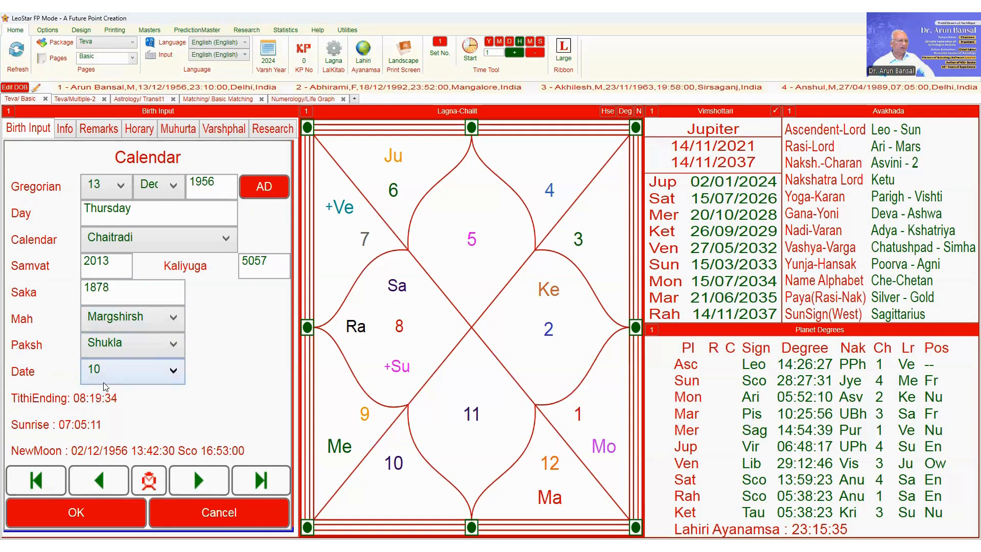
{"action": "left_click", "coordinate": [170, 371]}
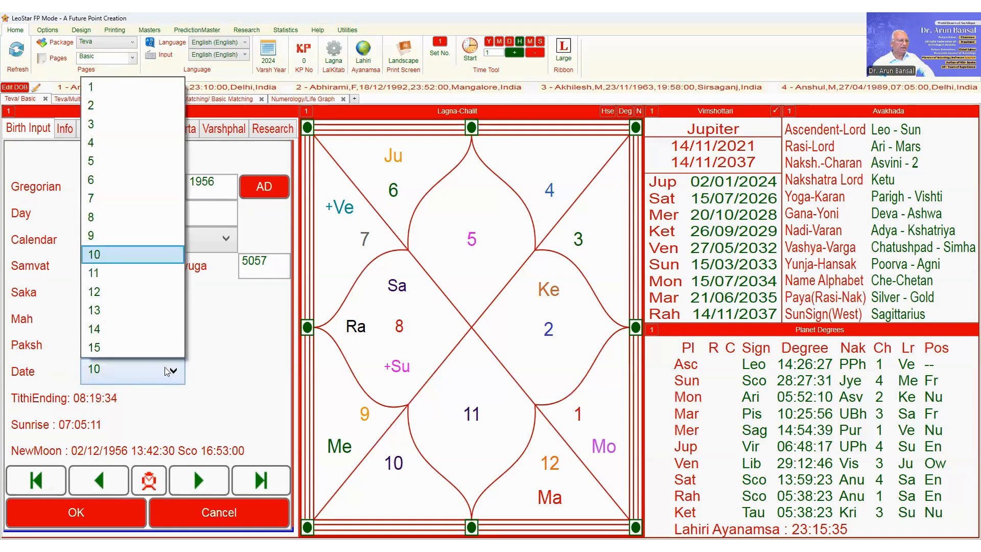
{"action": "left_click", "coordinate": [150, 342]}
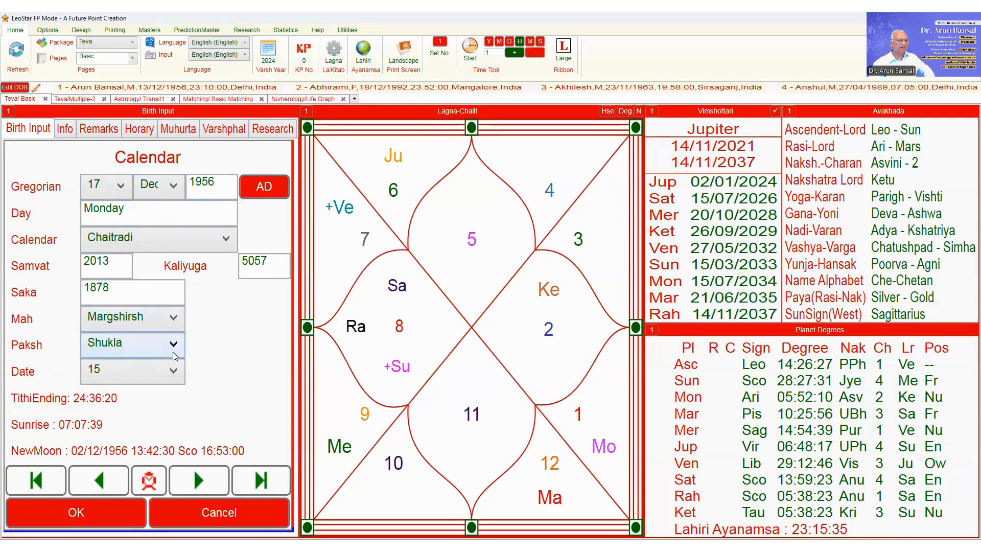
Step the calendar back three years and forward two, and apply the resulting date as the birth date
{"action": "double_click", "coordinate": [196, 189]}
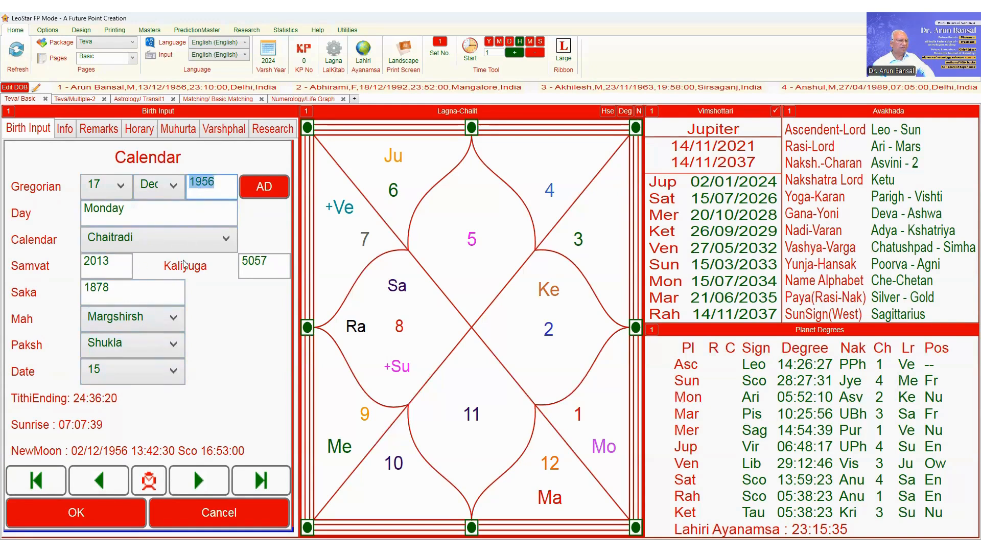
{"action": "left_click", "coordinate": [103, 480]}
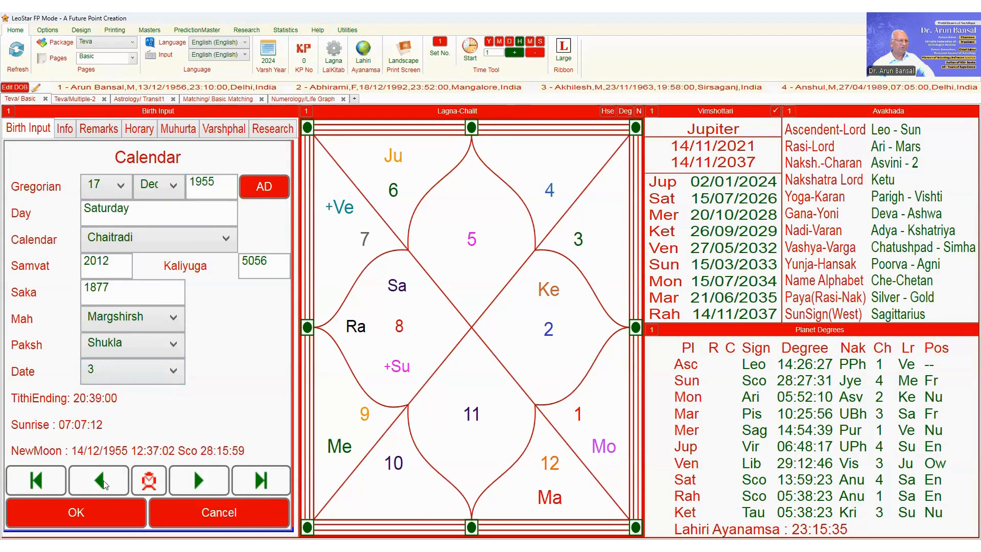
{"action": "left_click", "coordinate": [103, 480]}
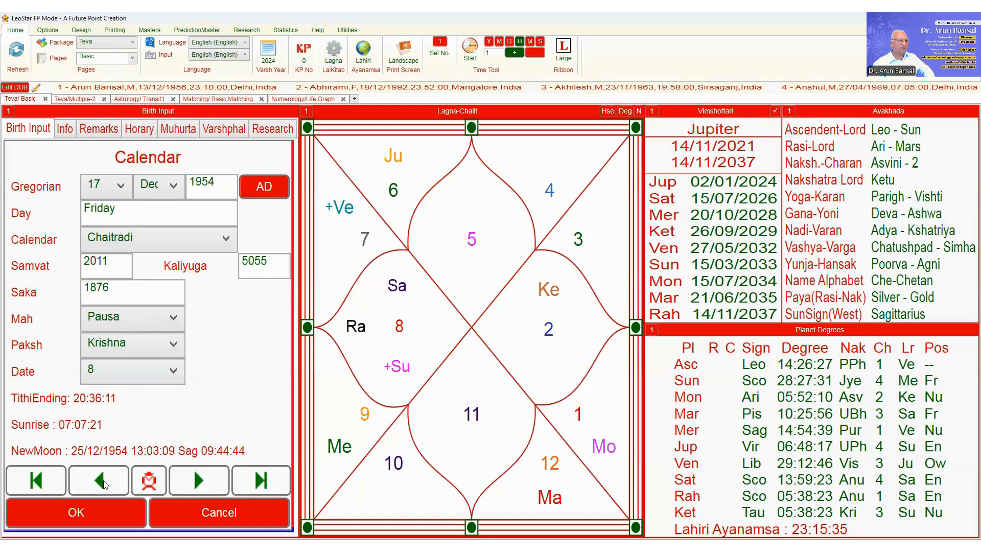
{"action": "left_click", "coordinate": [104, 480]}
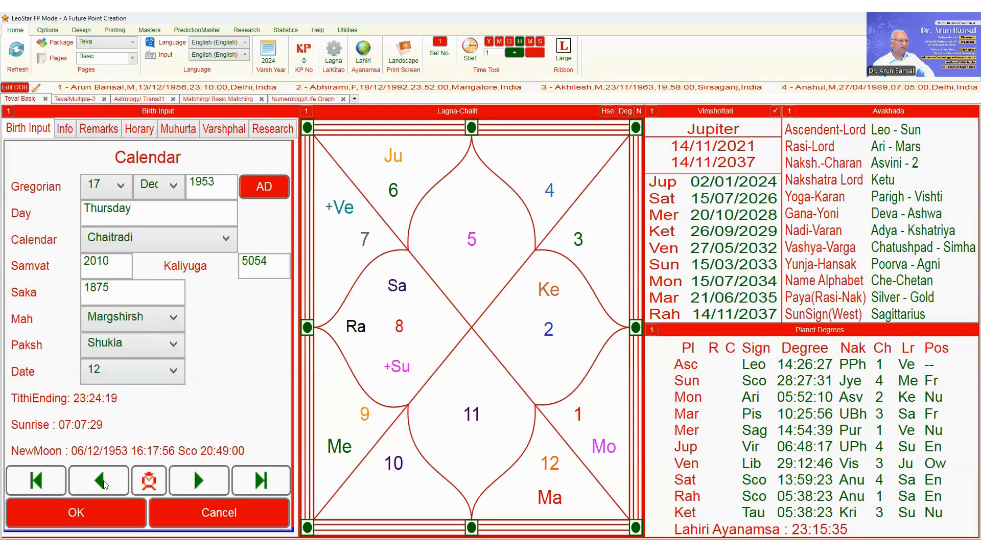
{"action": "left_click", "coordinate": [197, 482]}
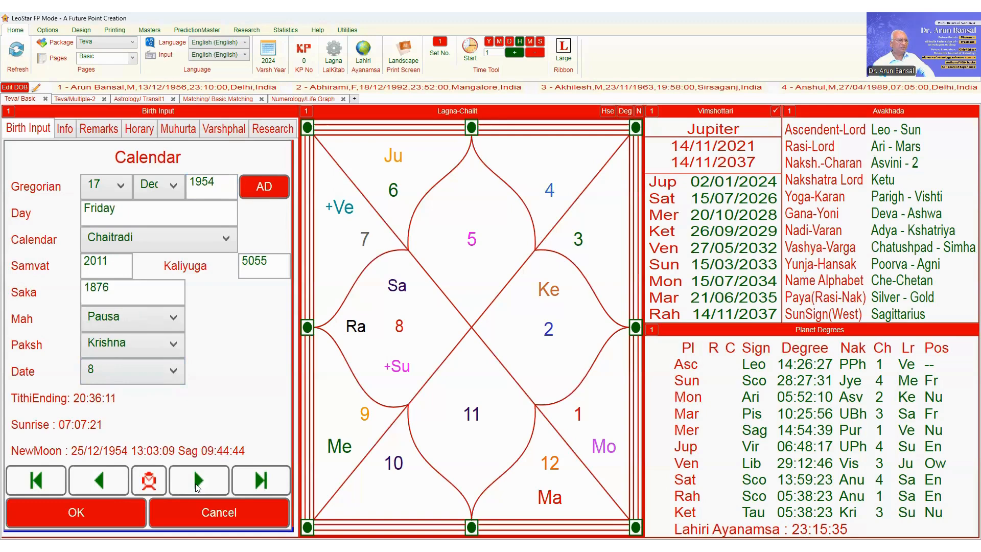
{"action": "left_click", "coordinate": [197, 482]}
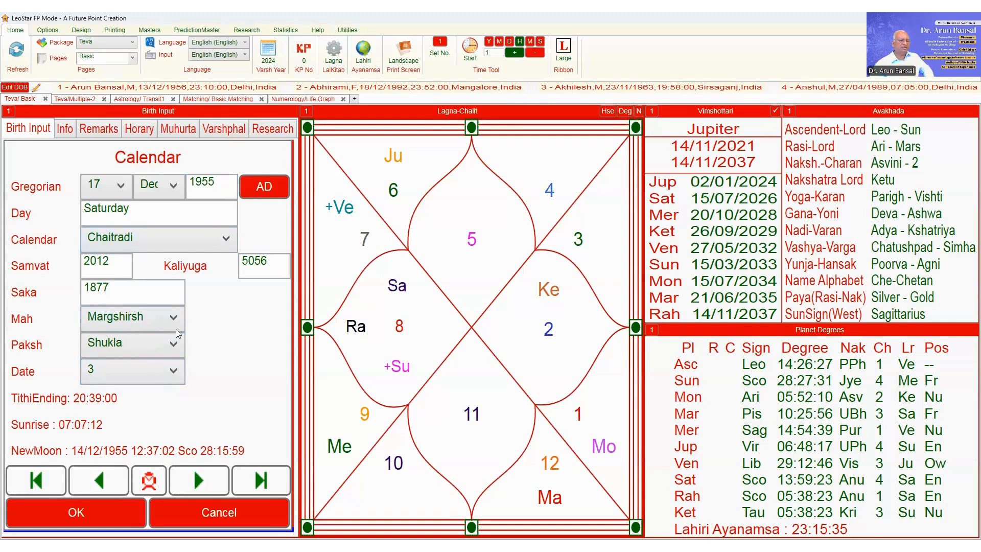
{"action": "left_click", "coordinate": [76, 511]}
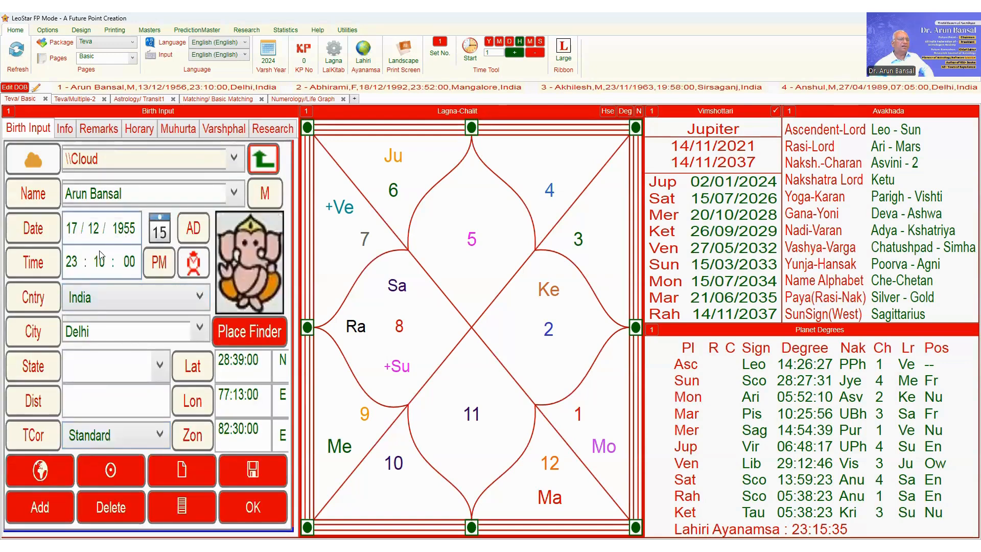
Enter the birth time in ghati as 30 ghati, 0 pal and 0 vipal, and apply it
{"action": "left_click", "coordinate": [33, 263]}
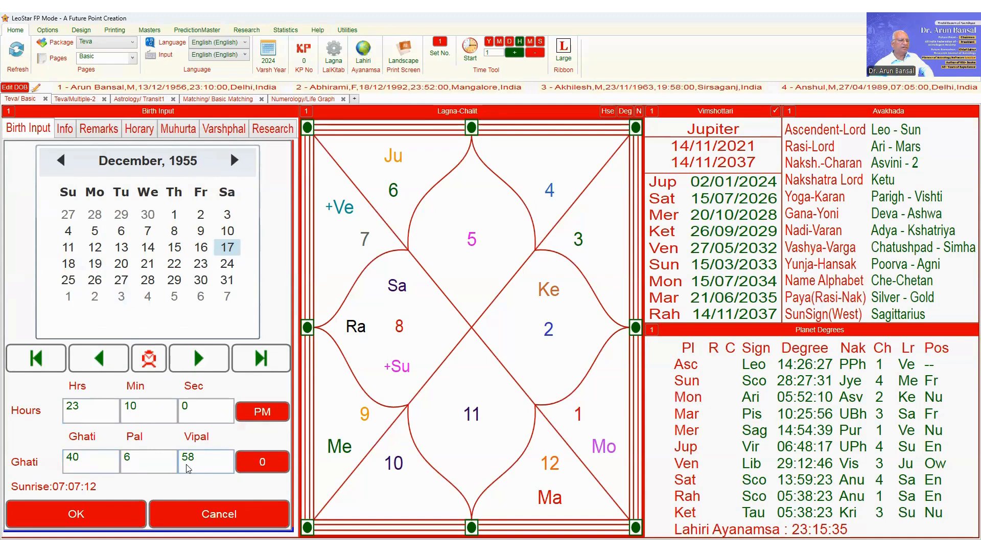
{"action": "left_click", "coordinate": [90, 463]}
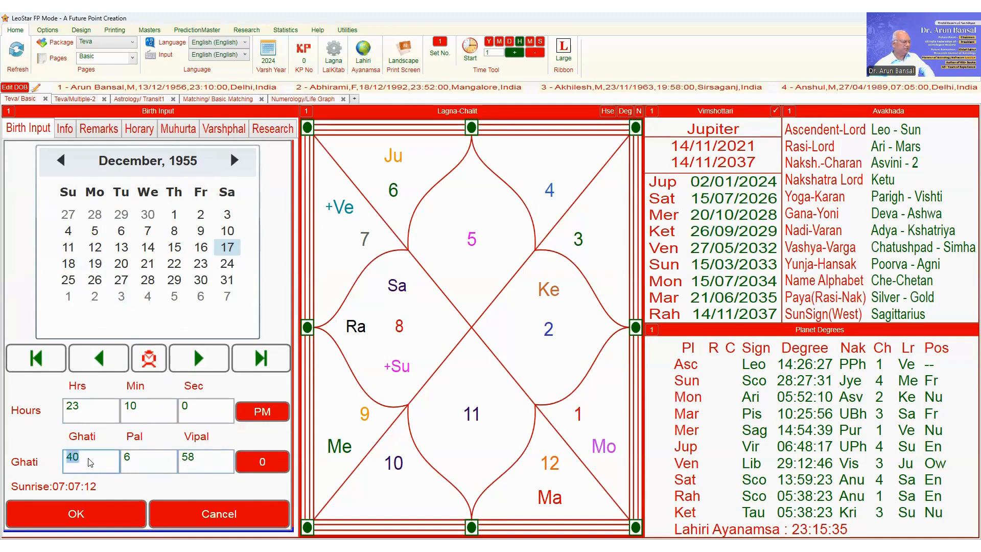
{"action": "type", "text": "30"}
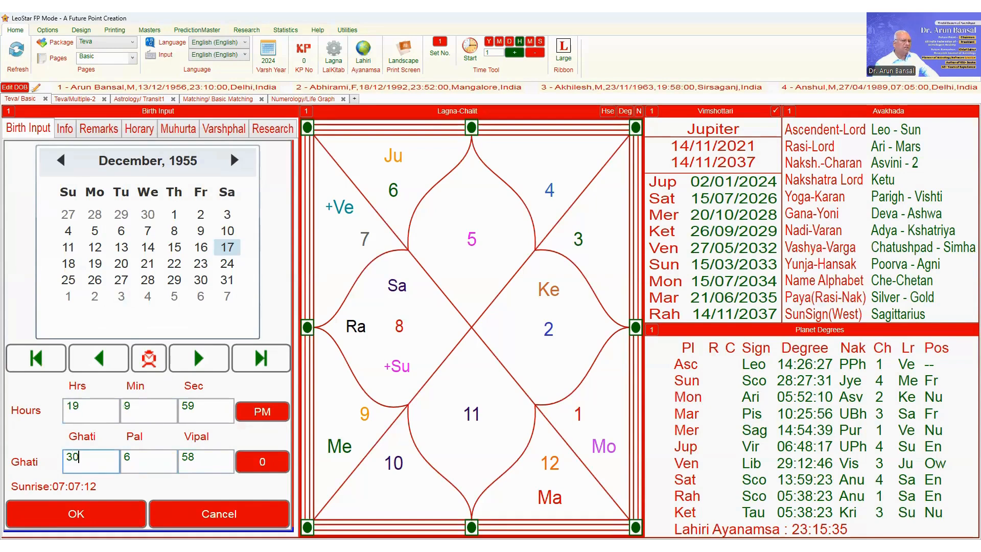
{"action": "key", "text": "Tab"}
{"action": "type", "text": "0"}
{"action": "key", "text": "Tab"}
{"action": "type", "text": "0"}
{"action": "key", "text": "Tab"}
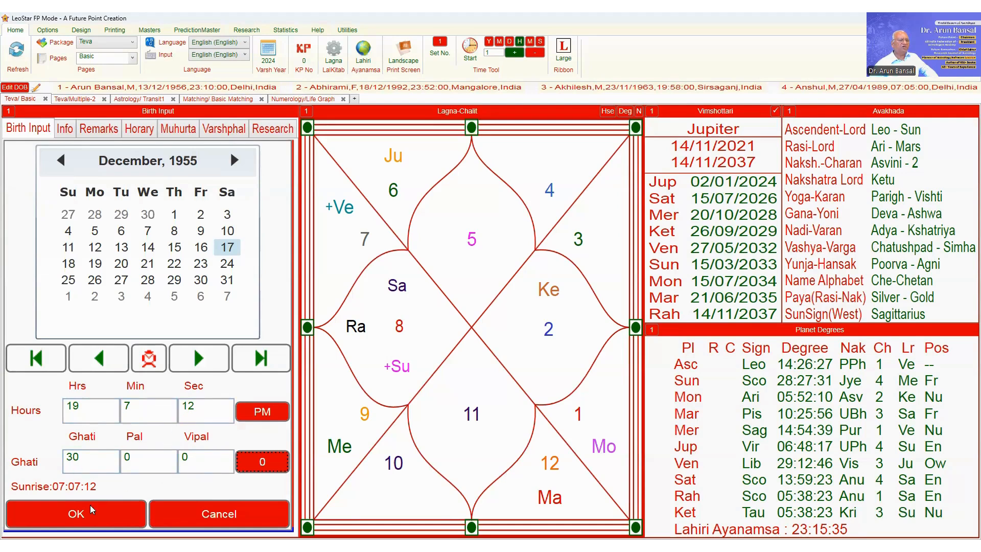
{"action": "left_click", "coordinate": [78, 517]}
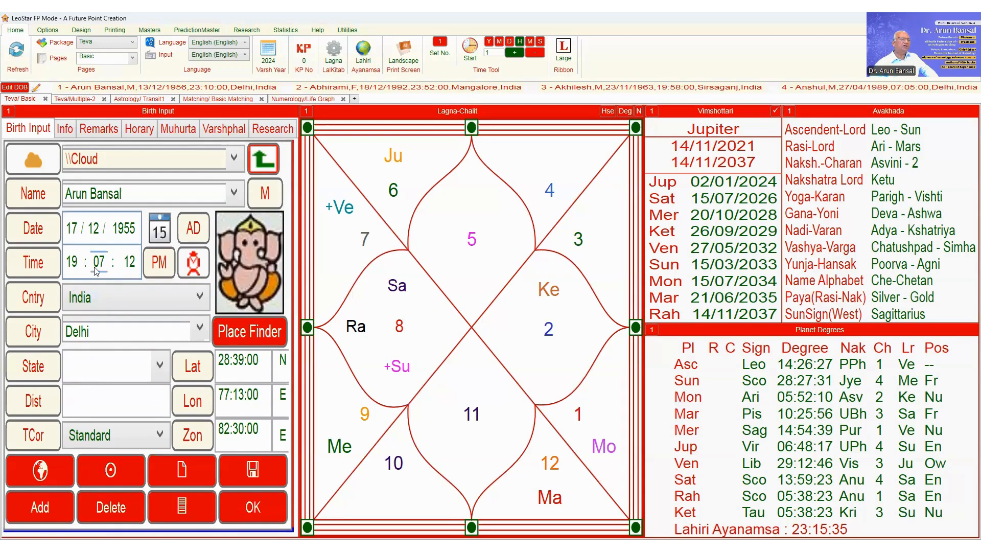
Change the birth city to Mumbai, Maharashtra
{"action": "left_click", "coordinate": [73, 263]}
{"action": "left_click", "coordinate": [90, 332]}
{"action": "left_click", "coordinate": [101, 263]}
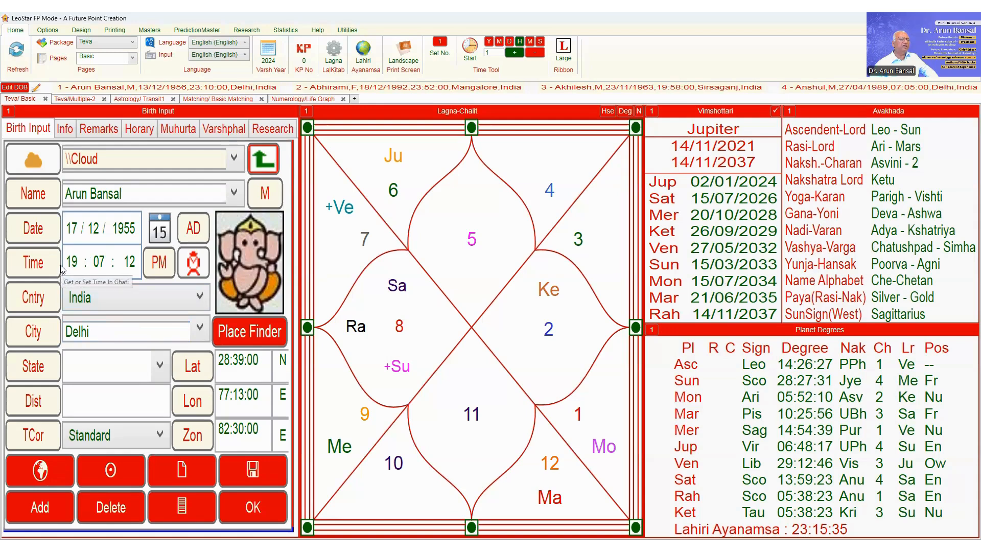
{"action": "left_click", "coordinate": [120, 333]}
{"action": "type", "text": "mu"}
{"action": "key", "text": "Return"}
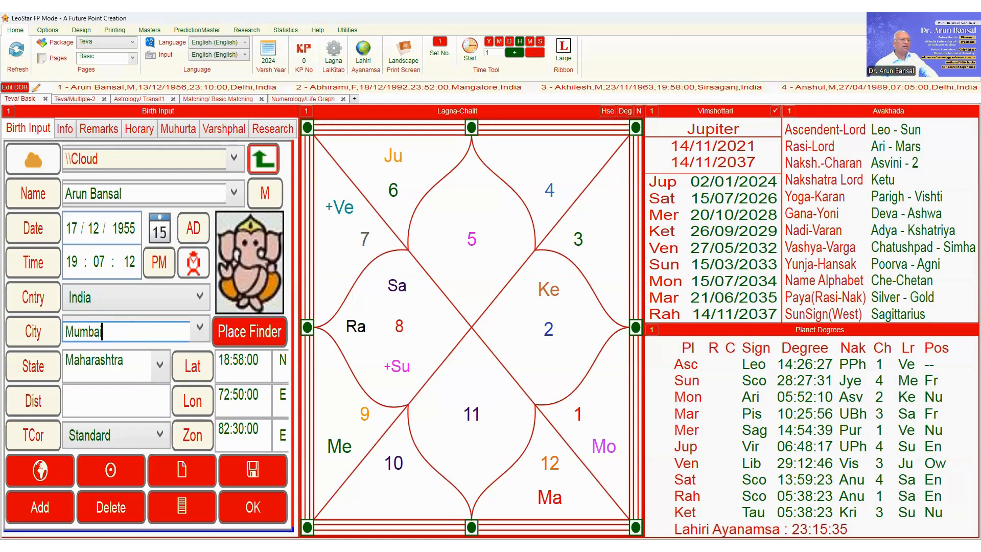
Reopen the ghati time entry for the new city, set pal and vipal to 0, and apply the time
{"action": "left_click", "coordinate": [35, 262]}
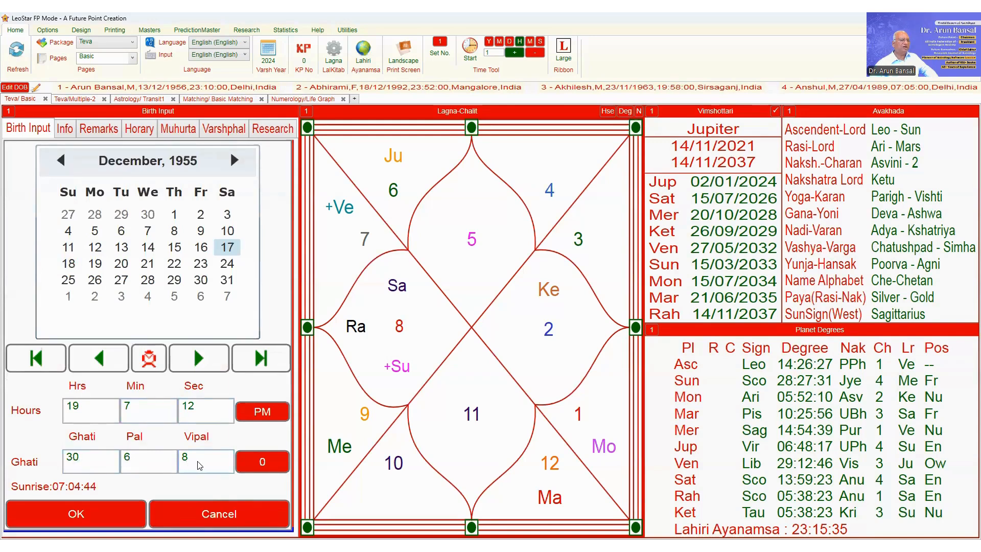
{"action": "double_click", "coordinate": [146, 458]}
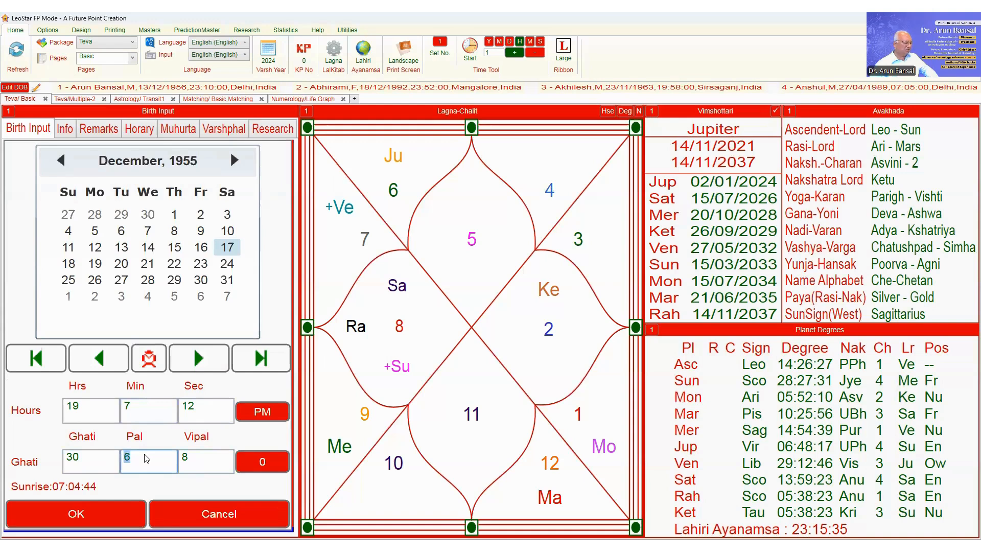
{"action": "type", "text": "0"}
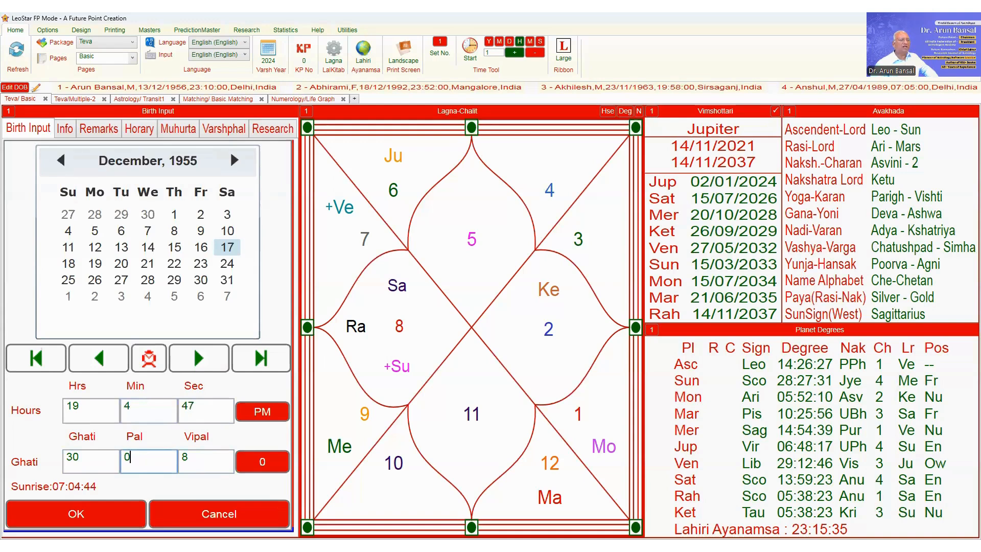
{"action": "double_click", "coordinate": [206, 462]}
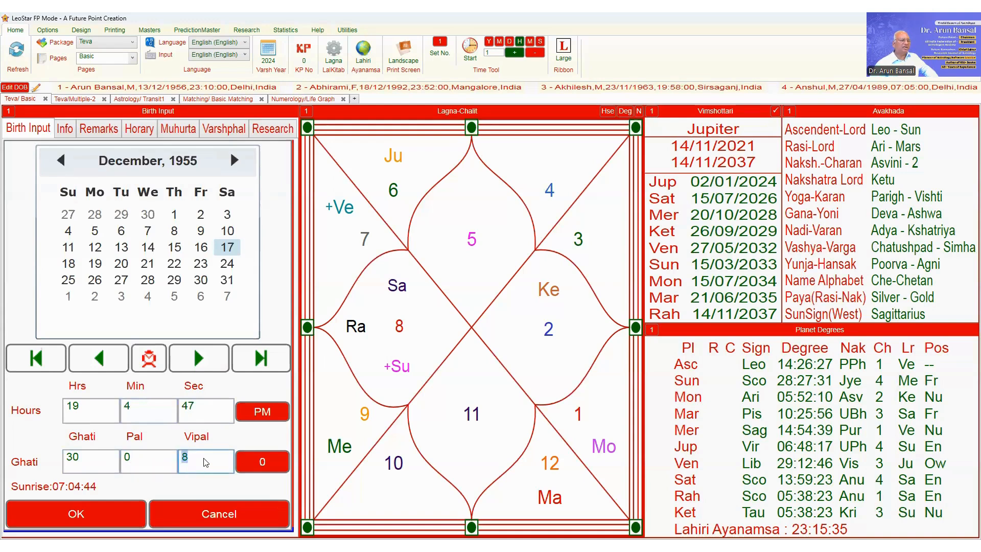
{"action": "type", "text": "0"}
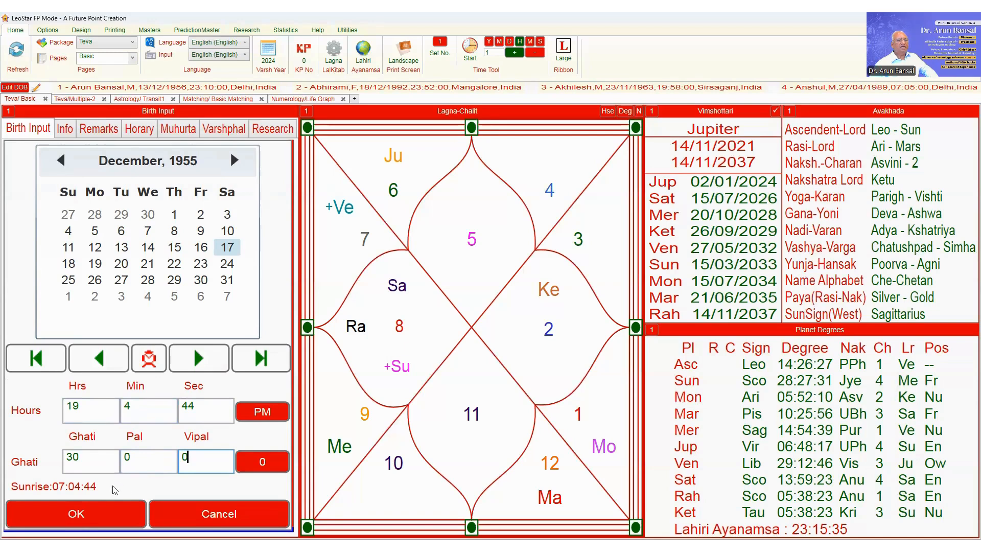
{"action": "left_click", "coordinate": [76, 513]}
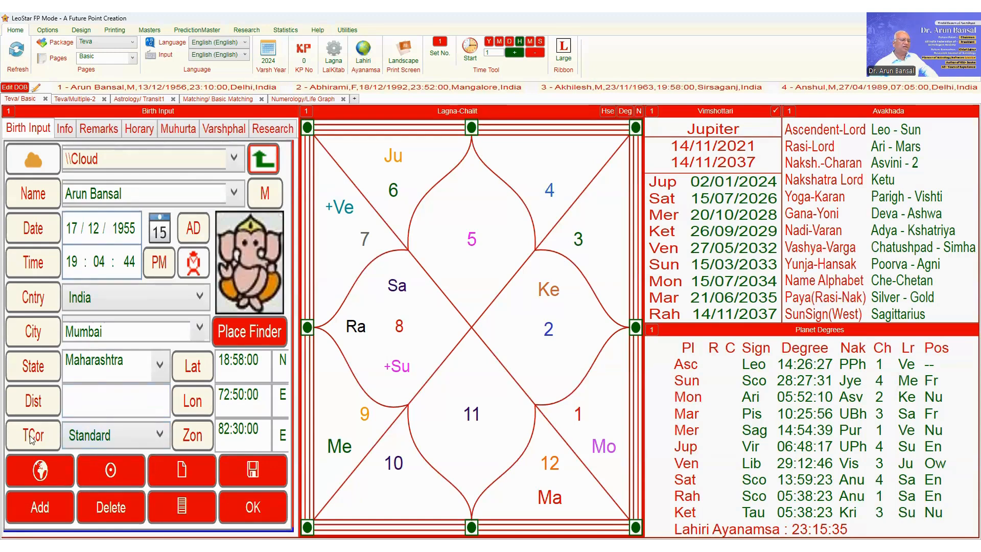
Try War Time as the time correction, and restore it to Standard
{"action": "left_click", "coordinate": [155, 435]}
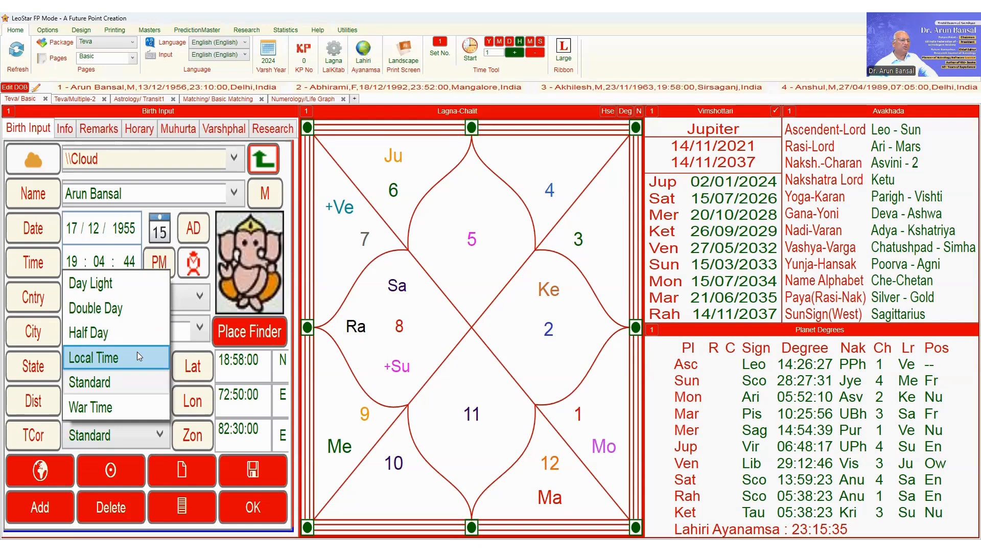
{"action": "left_click", "coordinate": [126, 407]}
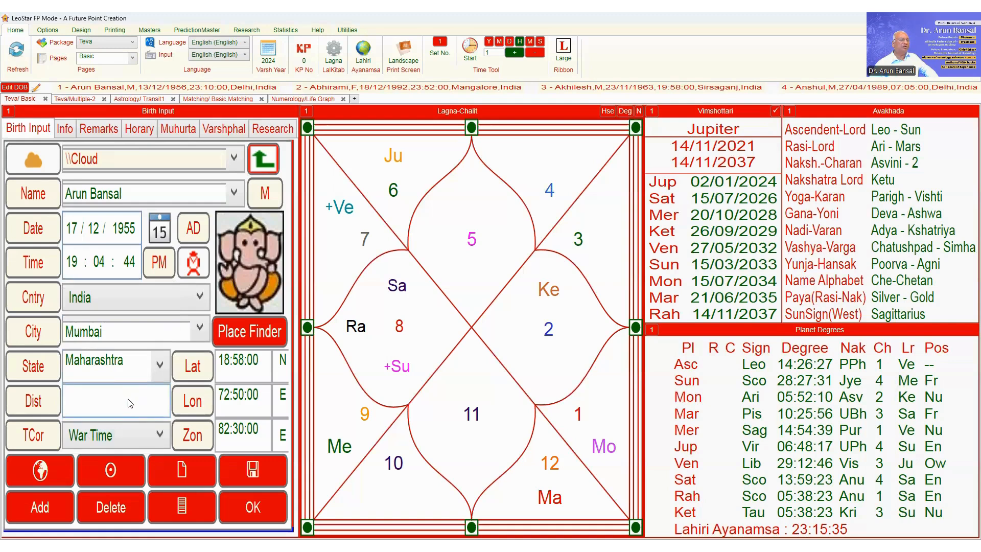
{"action": "left_click", "coordinate": [158, 435]}
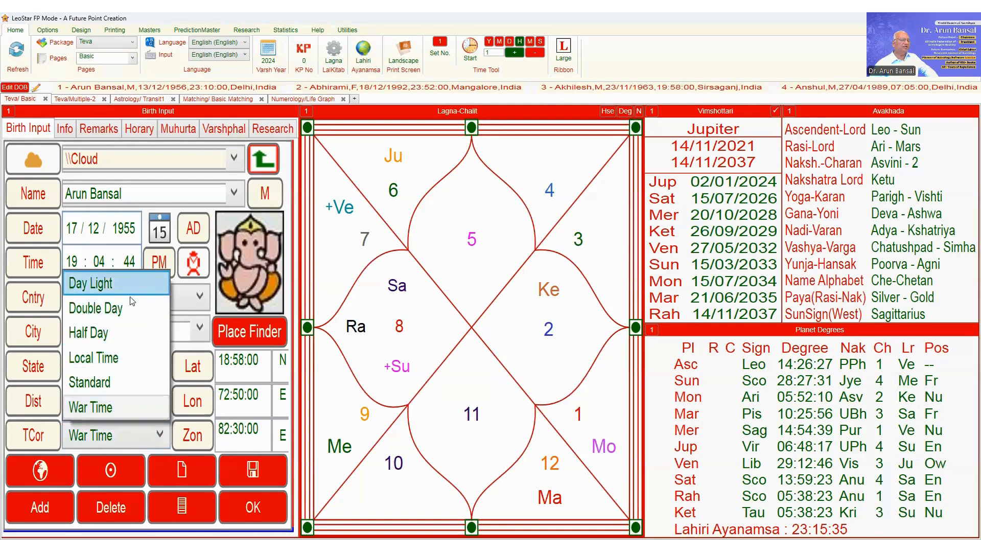
{"action": "left_click", "coordinate": [135, 386]}
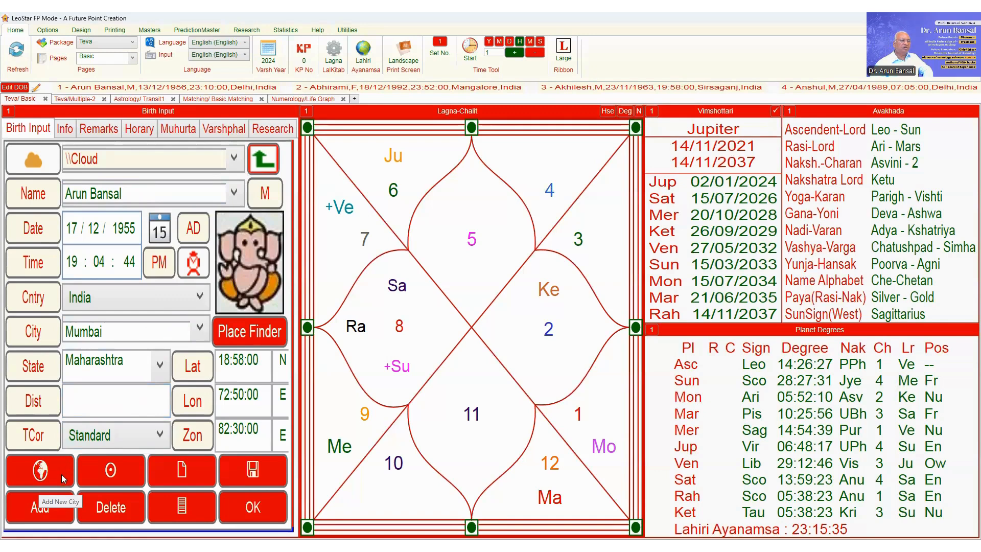
Set the birth place's latitude to 18:59:00 and its longitude to 72:48:00
{"action": "left_click", "coordinate": [241, 366]}
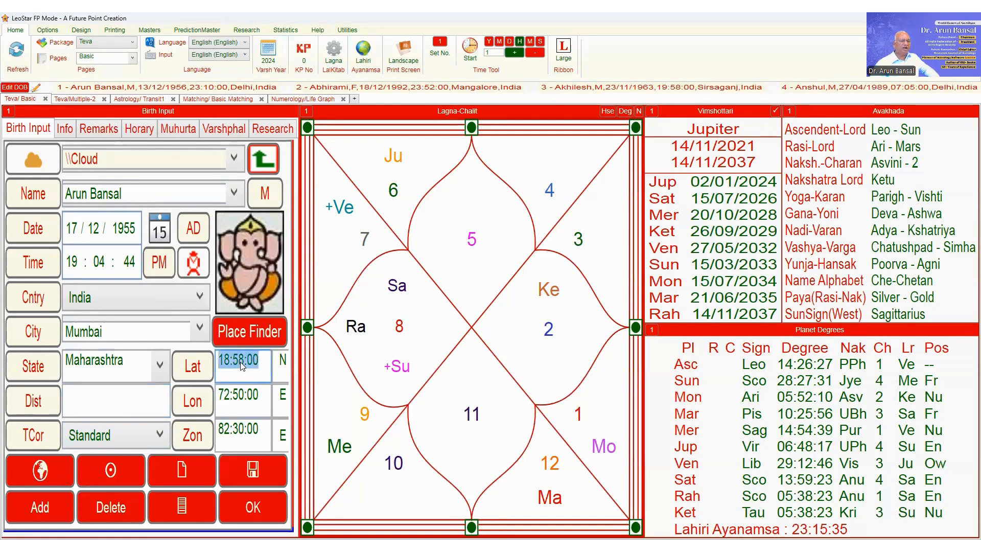
{"action": "left_click", "coordinate": [241, 366]}
{"action": "left_click", "coordinate": [245, 366]}
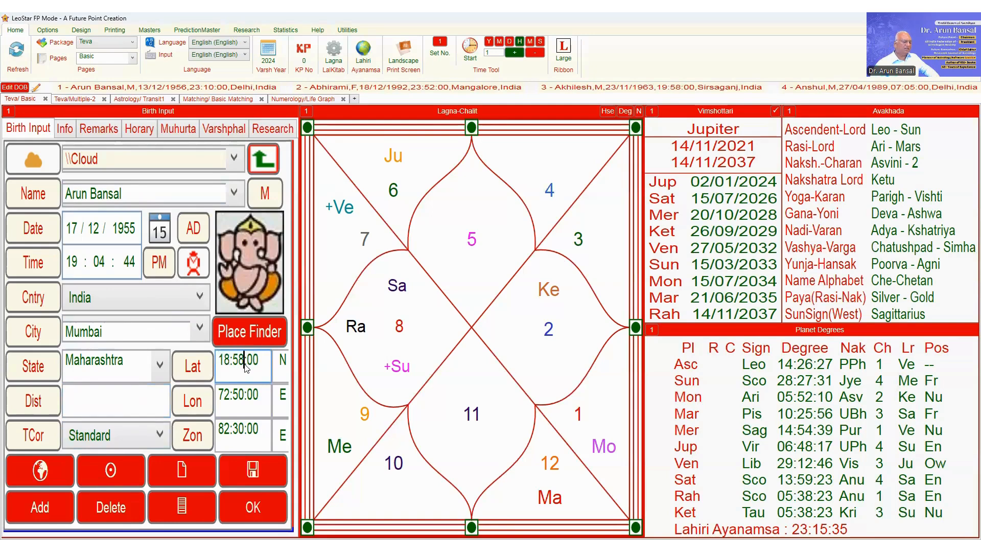
{"action": "key", "text": "BackSpace"}
{"action": "type", "text": "9"}
{"action": "left_click", "coordinate": [242, 399]}
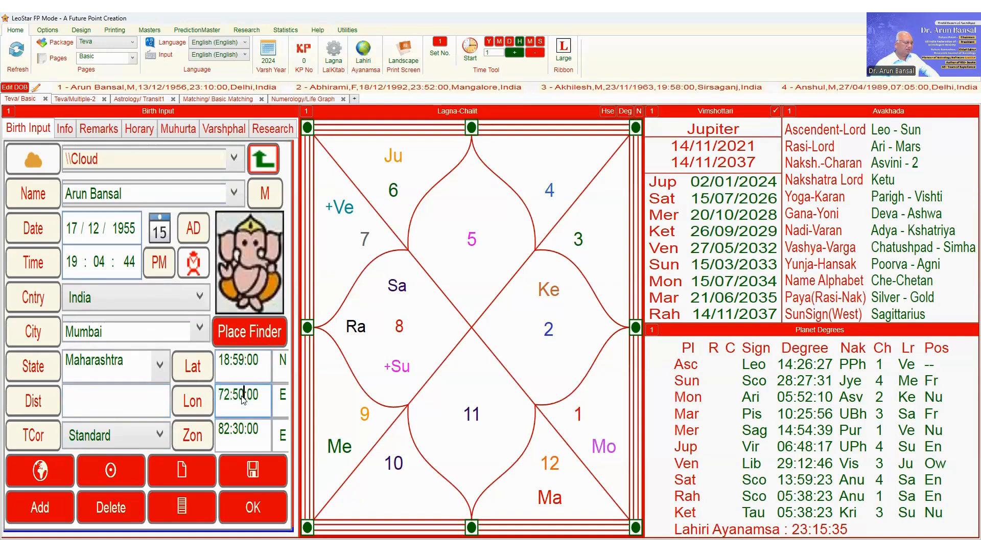
{"action": "key", "text": "BackSpace"}
{"action": "key", "text": "BackSpace"}
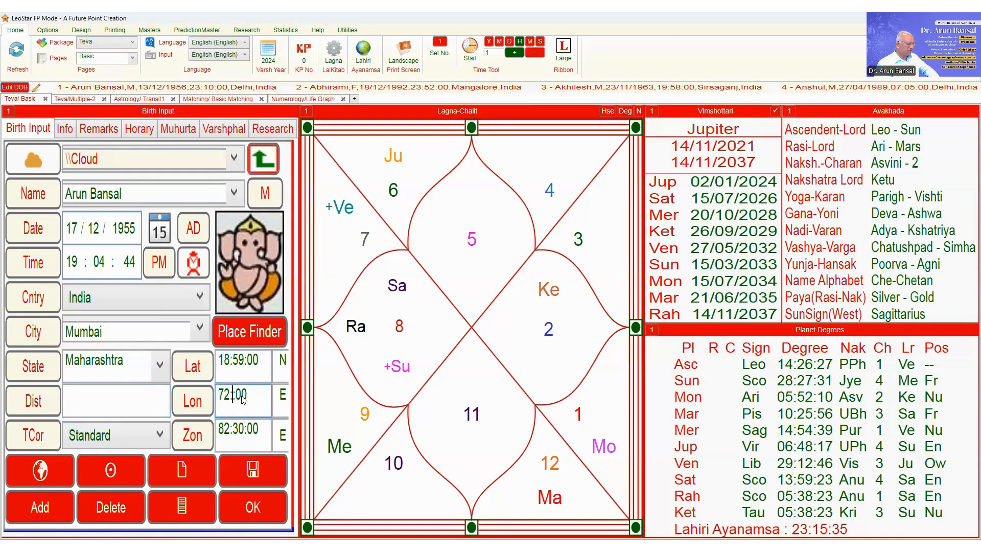
{"action": "type", "text": "48"}
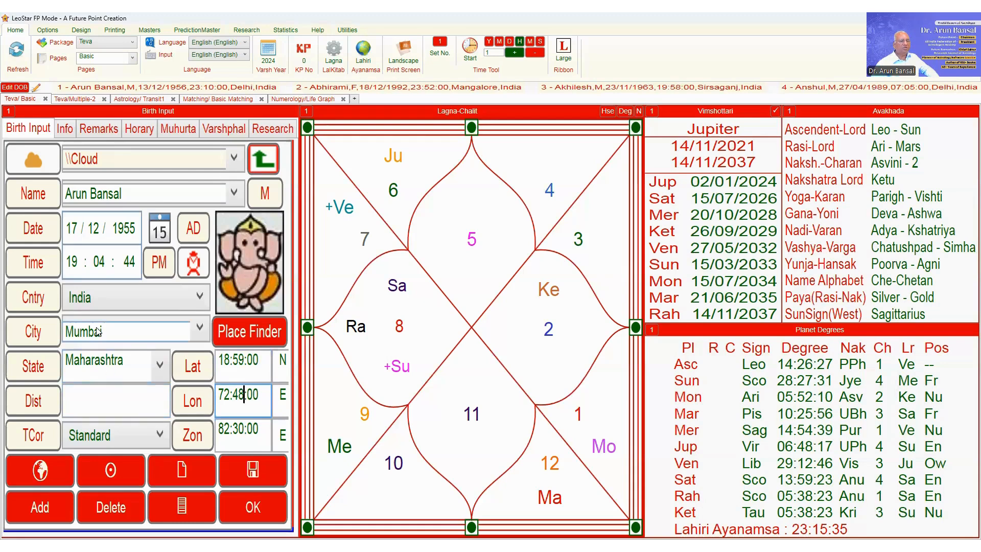
Add Mumbai with its edited latitude and longitude to the city database and confirm the addition
{"action": "left_click", "coordinate": [42, 474]}
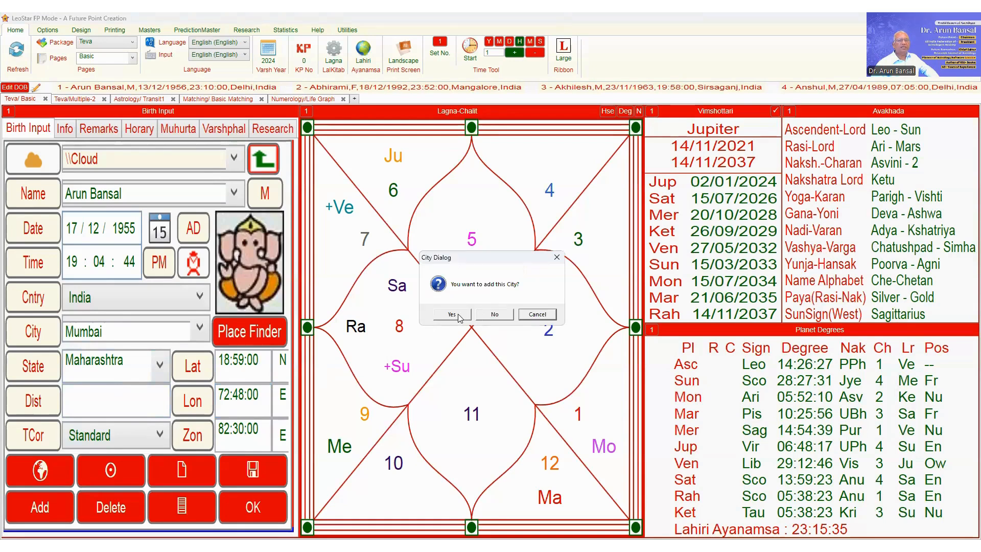
{"action": "left_click", "coordinate": [460, 318]}
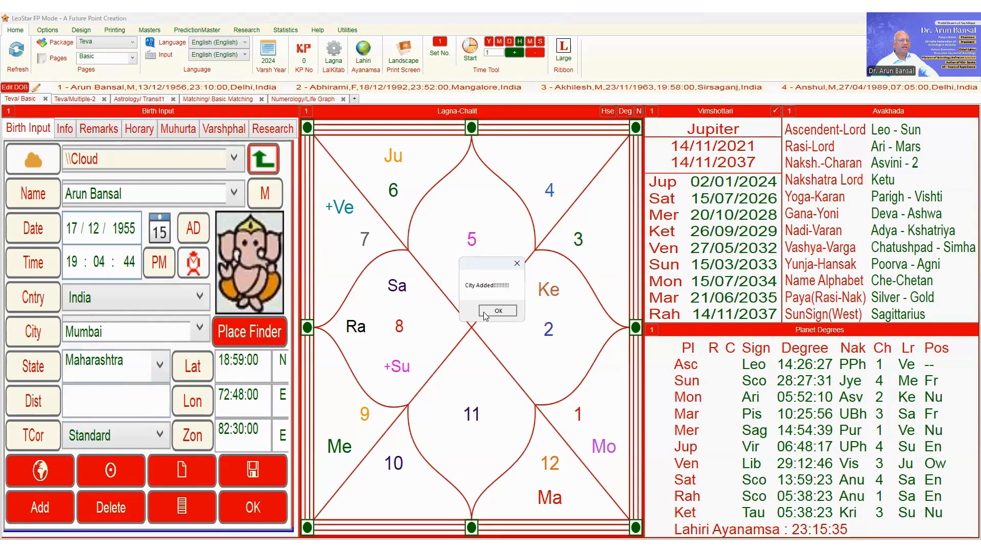
{"action": "key", "text": "Return"}
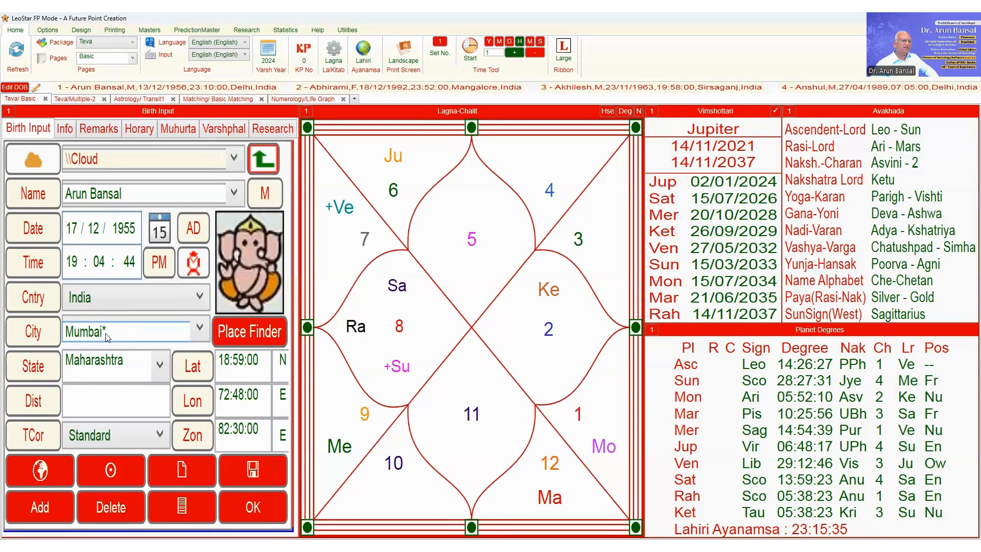
Select the original Mumbai entry, without the asterisk, as the birth city
{"action": "left_click", "coordinate": [201, 328]}
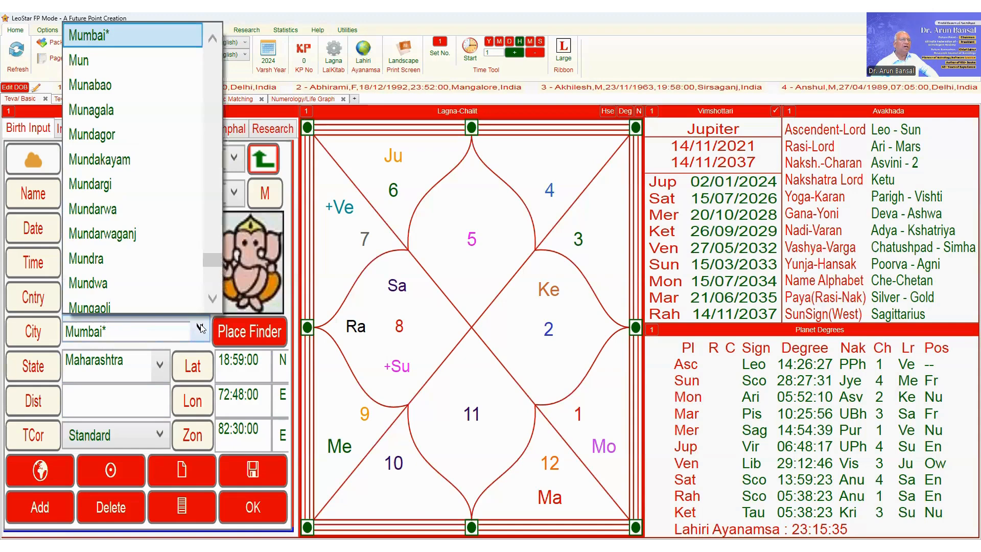
{"action": "scroll", "coordinate": [207, 286], "scroll_direction": "down", "scroll_amount": 2}
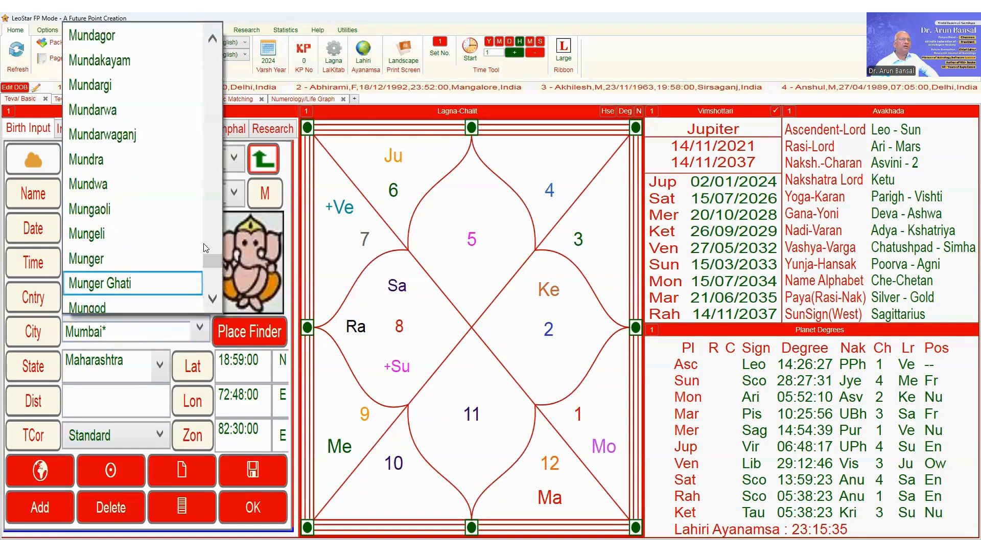
{"action": "left_click", "coordinate": [211, 32]}
{"action": "left_click", "coordinate": [211, 32]}
{"action": "left_click", "coordinate": [211, 31]}
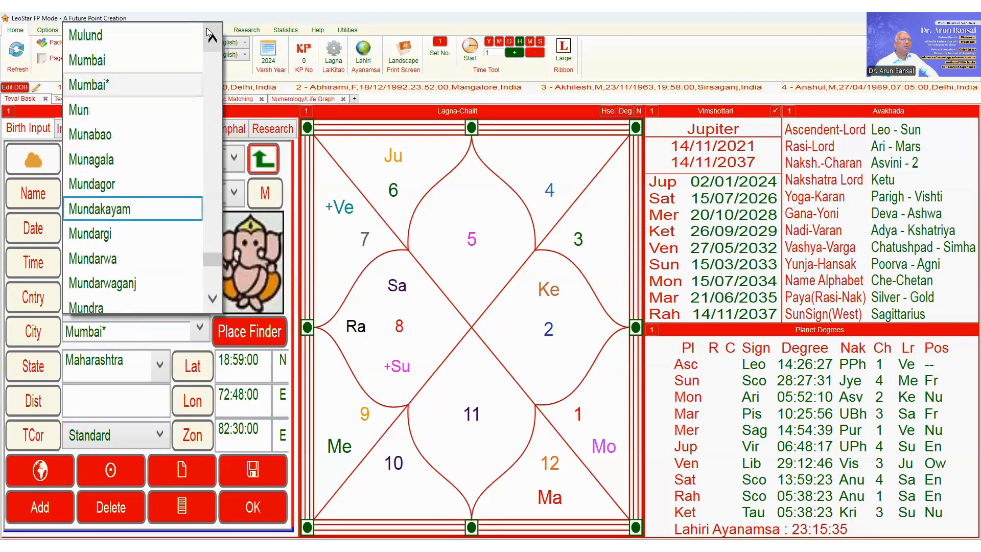
{"action": "left_click", "coordinate": [134, 68]}
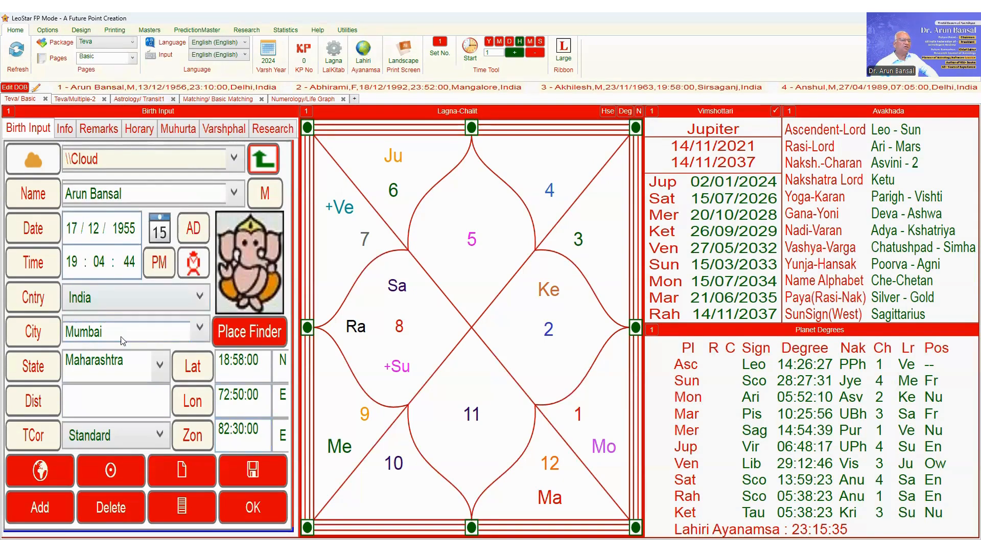
Choose the newly added Mumbai* entry as the birth city
{"action": "left_click", "coordinate": [200, 328]}
{"action": "scroll", "coordinate": [185, 201], "scroll_direction": "down", "scroll_amount": 2}
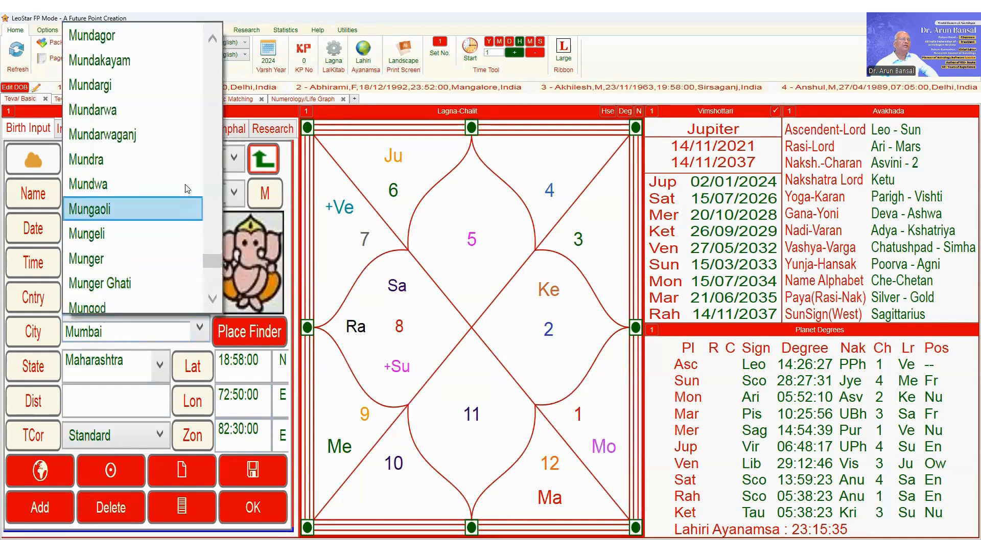
{"action": "left_click", "coordinate": [209, 41]}
{"action": "left_click", "coordinate": [210, 41]}
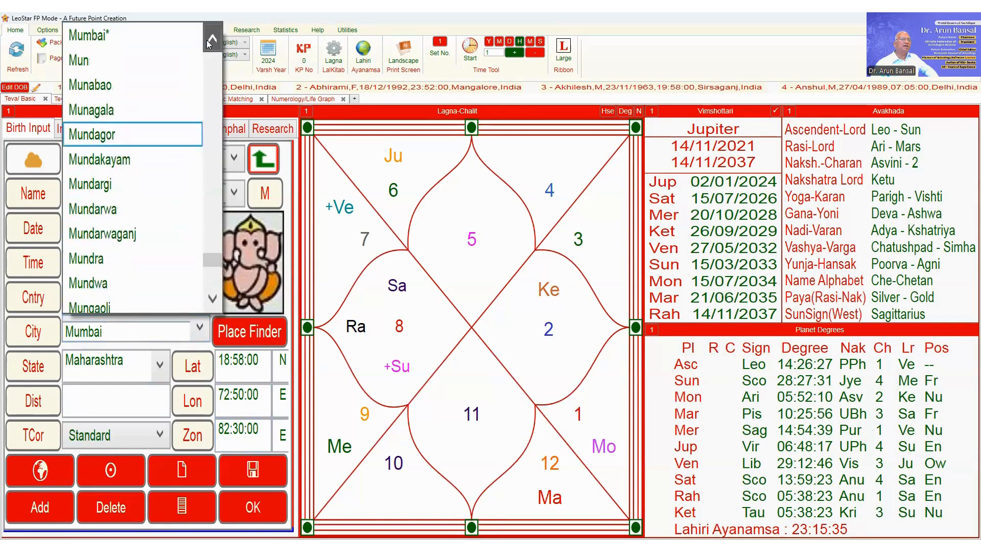
{"action": "left_click", "coordinate": [171, 38]}
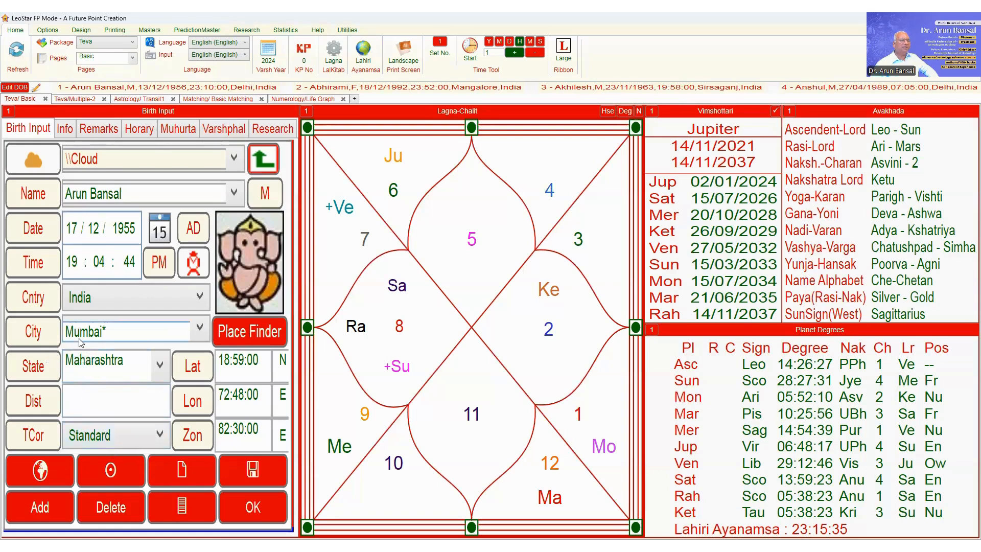
Recall the default birth city, Delhi, and store it as the default place
{"action": "type", "text": "*"}
{"action": "left_click", "coordinate": [35, 335]}
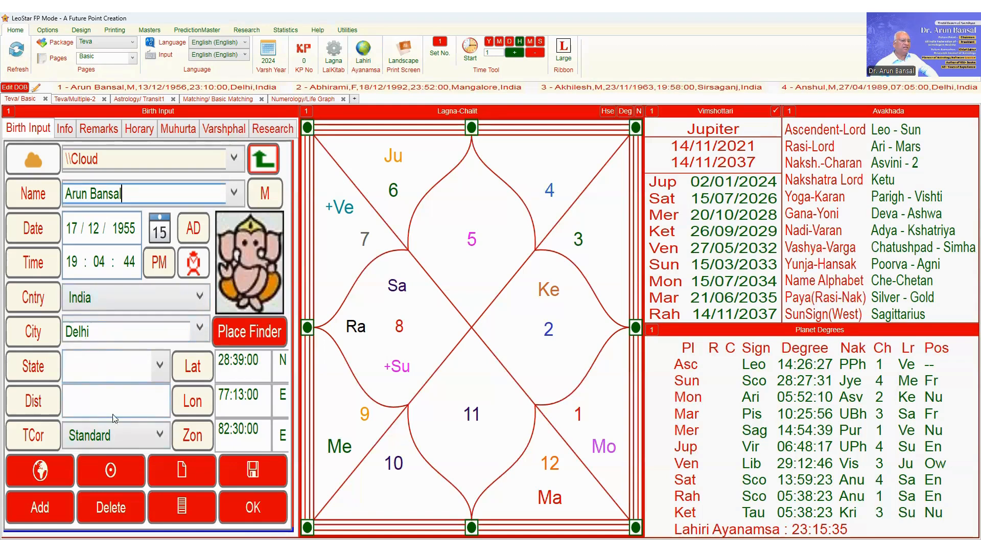
{"action": "left_click", "coordinate": [108, 473]}
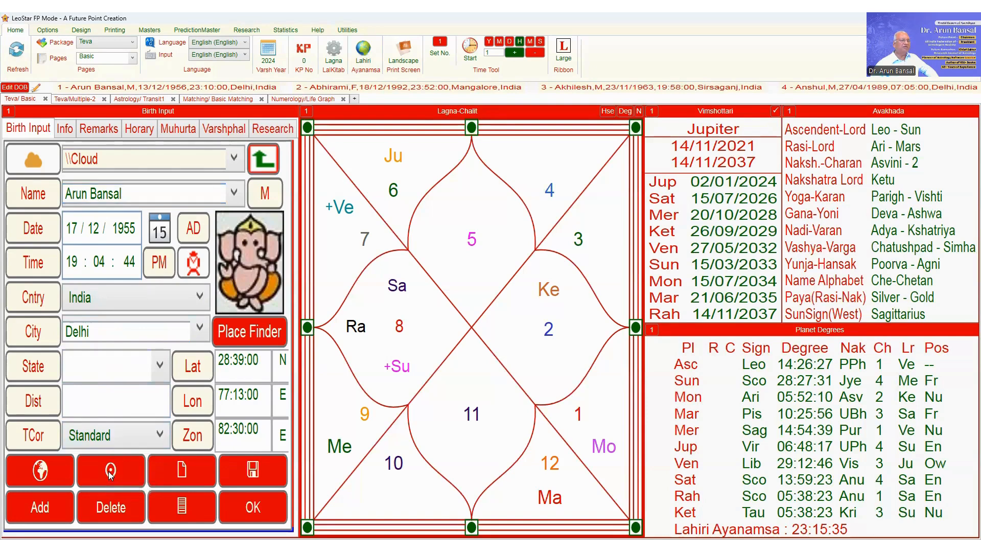
Change the birth city to Mumbai and store it as the default place
{"action": "left_click", "coordinate": [94, 333]}
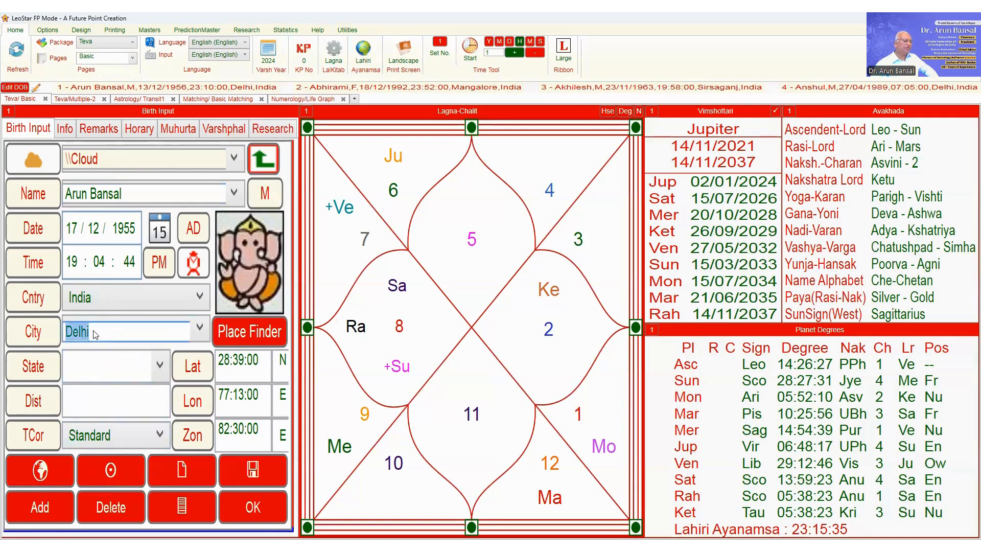
{"action": "type", "text": "mum"}
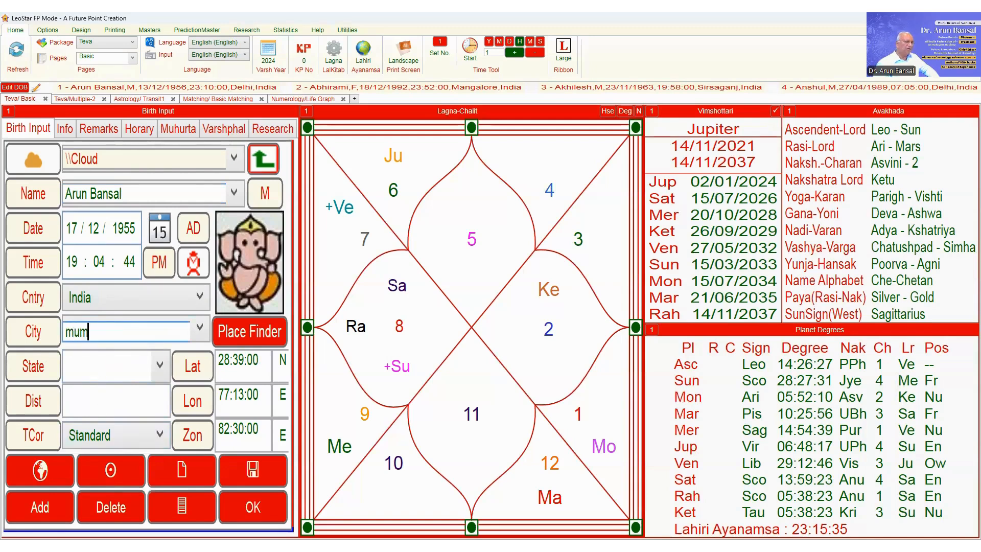
{"action": "type", "text": "b"}
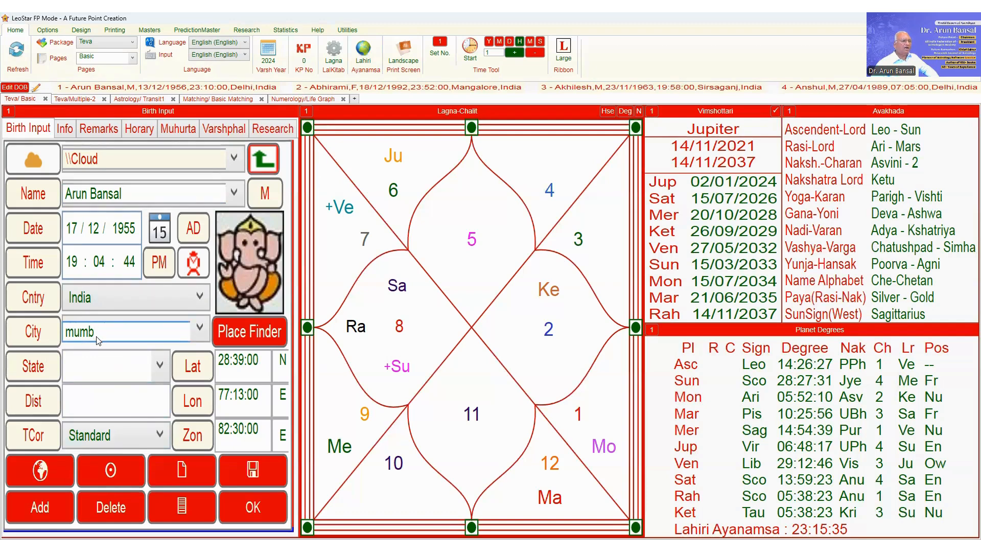
{"action": "type", "text": "ai"}
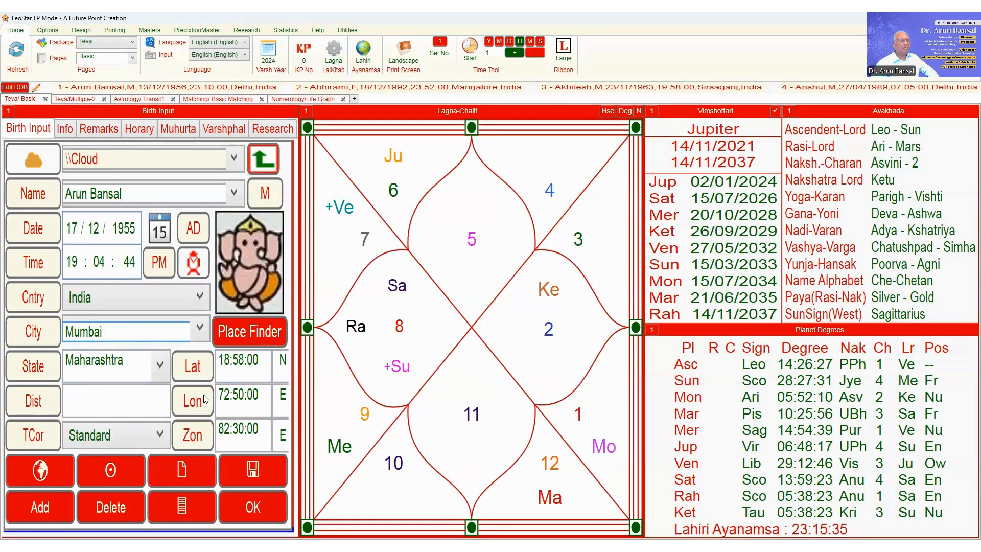
{"action": "left_click", "coordinate": [110, 473]}
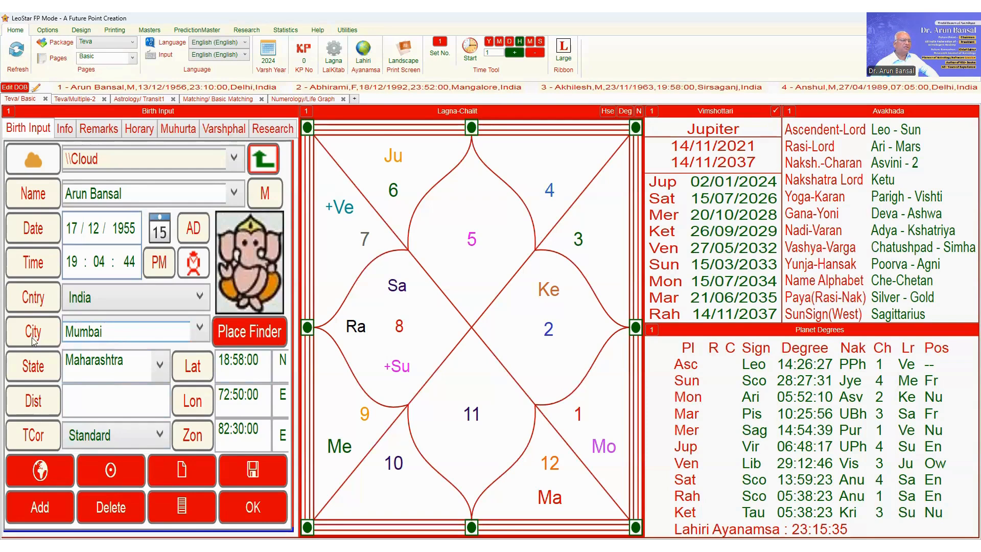
Enter Ahmedabad as the birth city, and recall the default city Mumbai in its place
{"action": "double_click", "coordinate": [123, 334]}
{"action": "type", "text": "Ahmedabadda"}
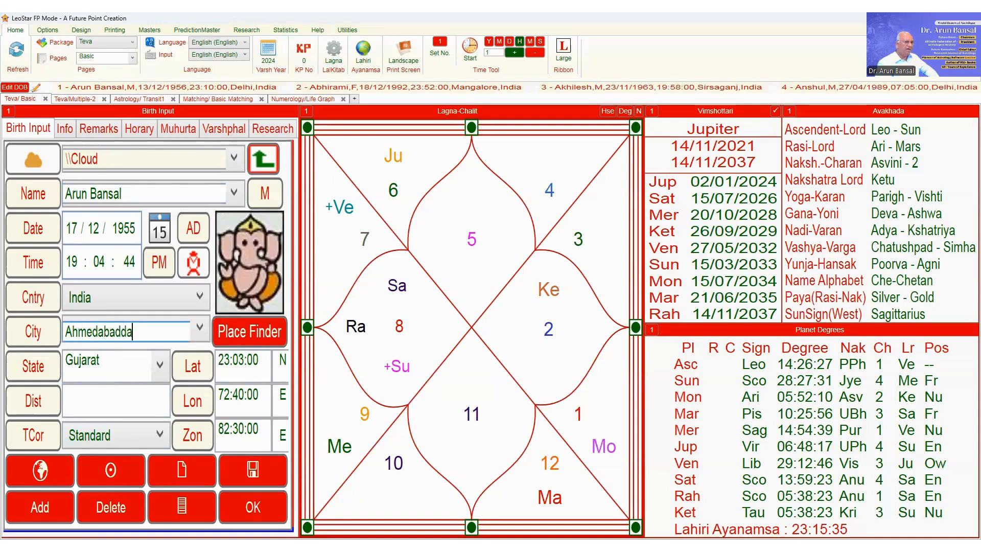
{"action": "key", "text": "BackSpace"}
{"action": "key", "text": "BackSpace"}
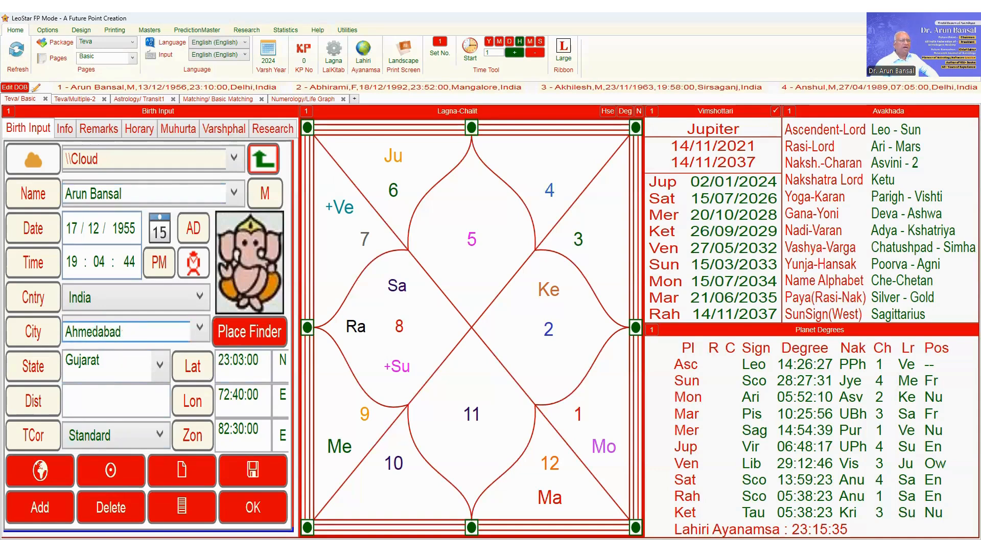
{"action": "left_click", "coordinate": [32, 335]}
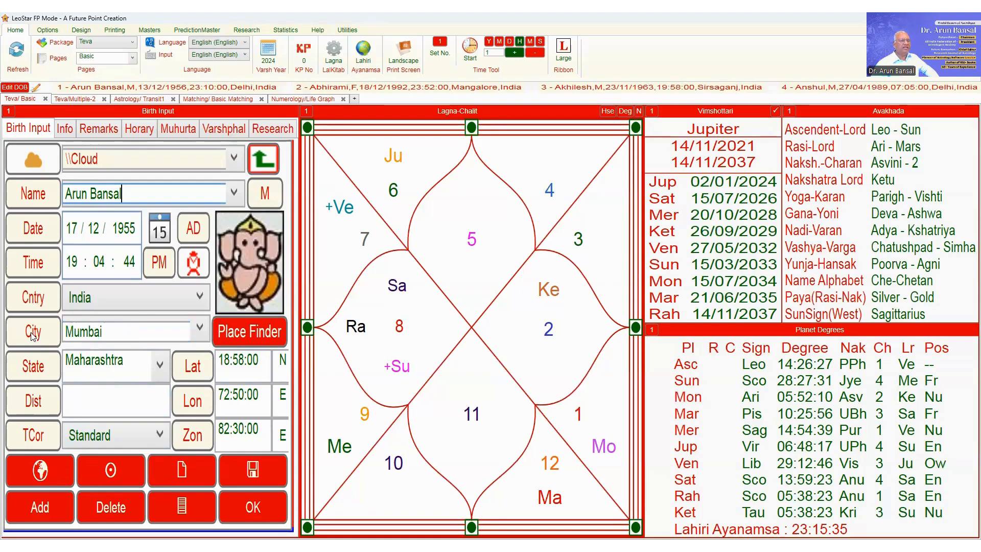
Change the birth city to Delhi and store it as the default place
{"action": "left_click", "coordinate": [107, 336]}
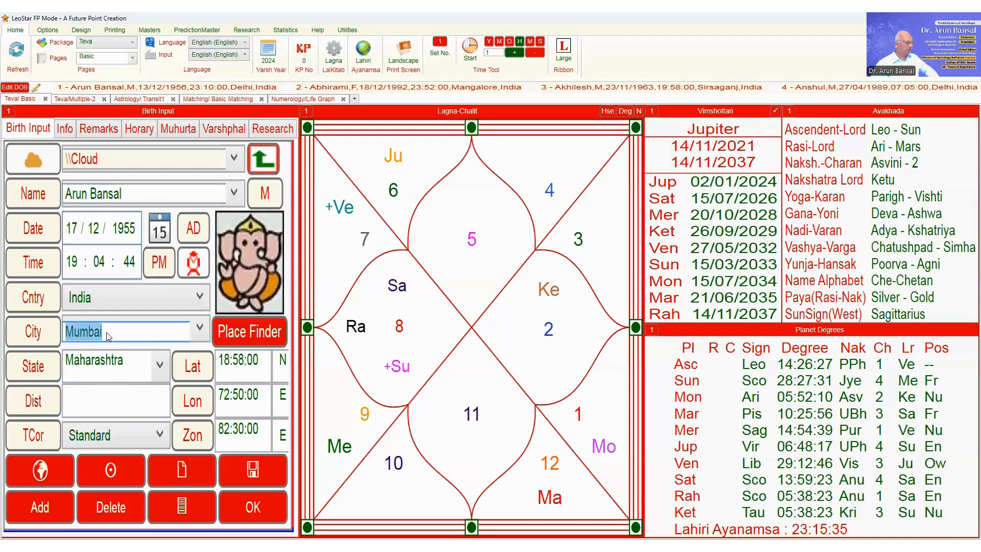
{"action": "type", "text": "delhi"}
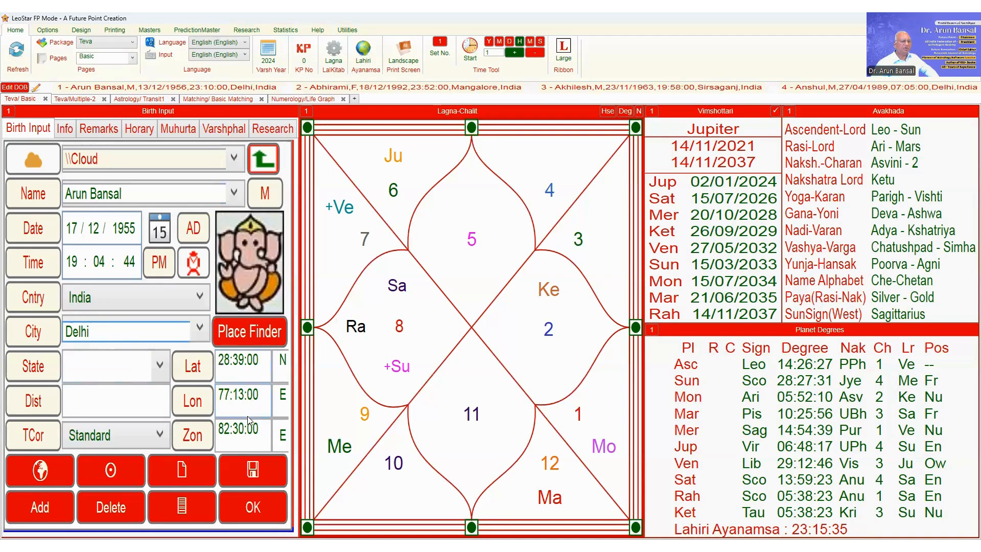
{"action": "left_click", "coordinate": [107, 473]}
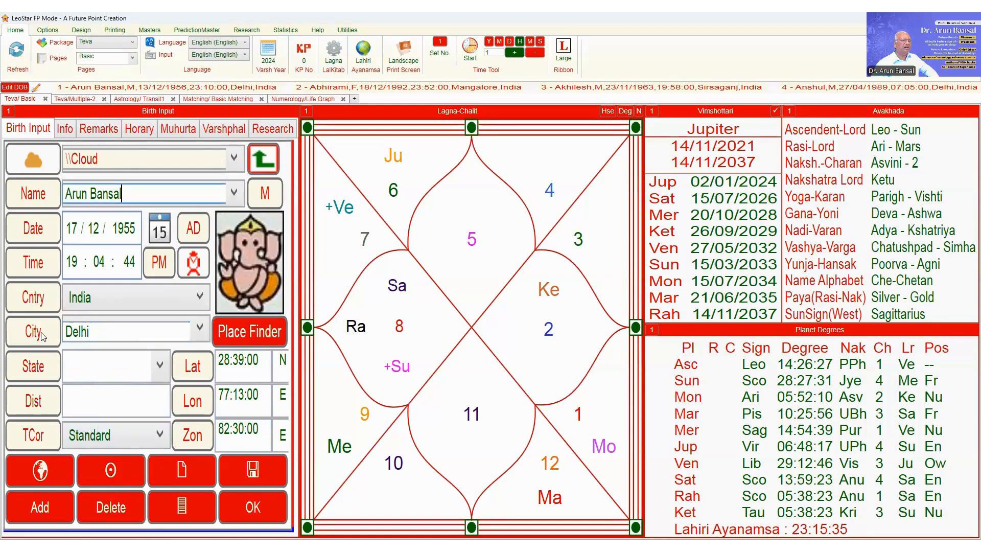
Enter Ahmedabad as the birth city, and recall the default city Delhi in its place
{"action": "left_click", "coordinate": [104, 333]}
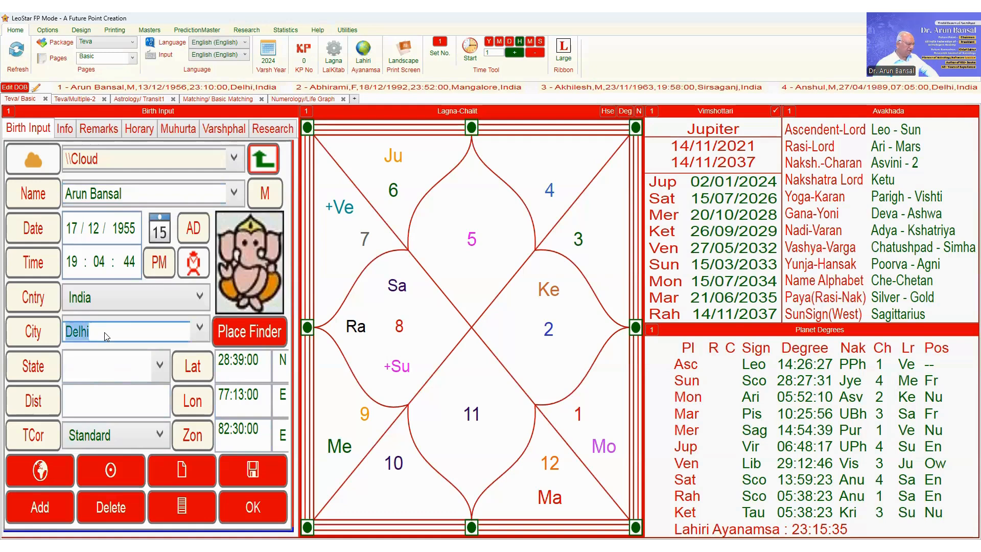
{"action": "type", "text": "ahmedabadda"}
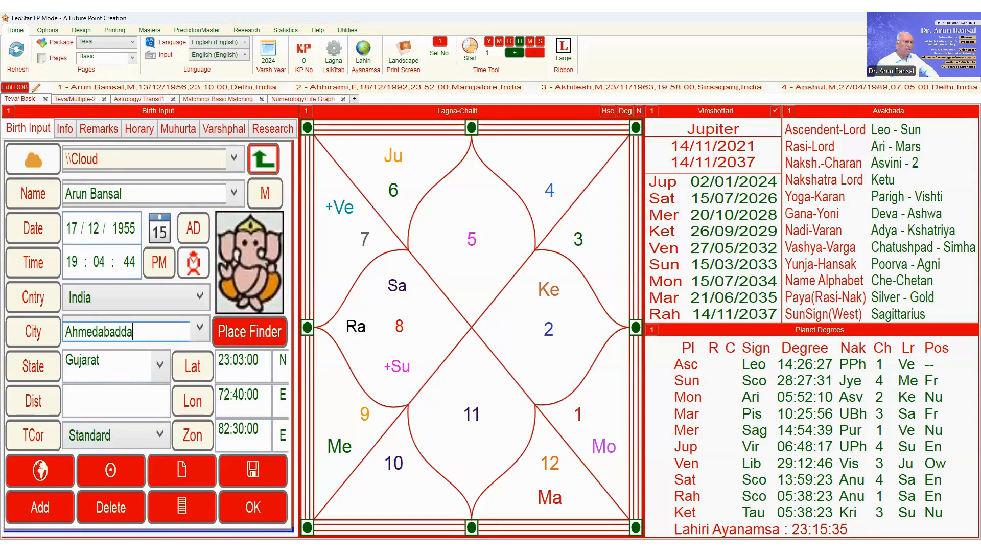
{"action": "key", "text": "BackSpace"}
{"action": "key", "text": "BackSpace"}
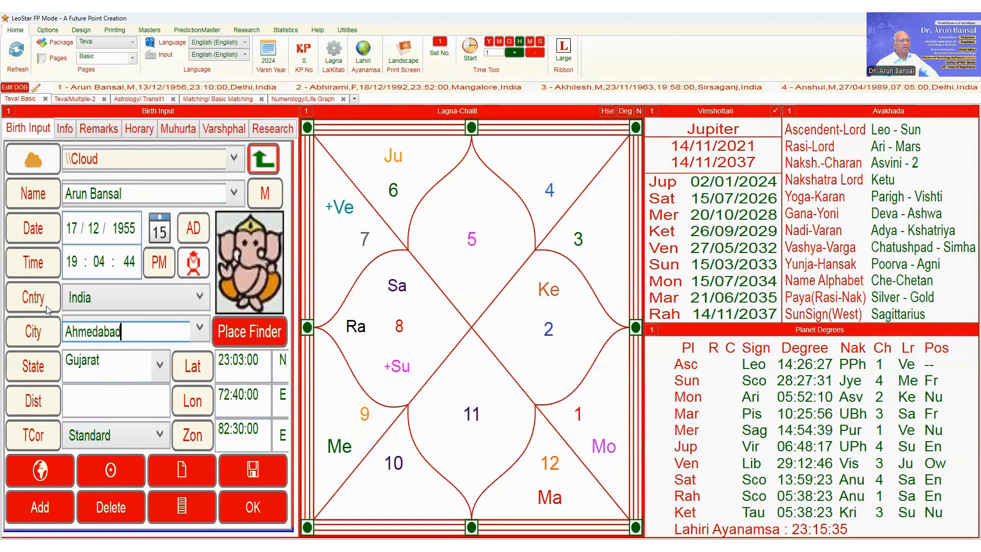
{"action": "left_click", "coordinate": [32, 335]}
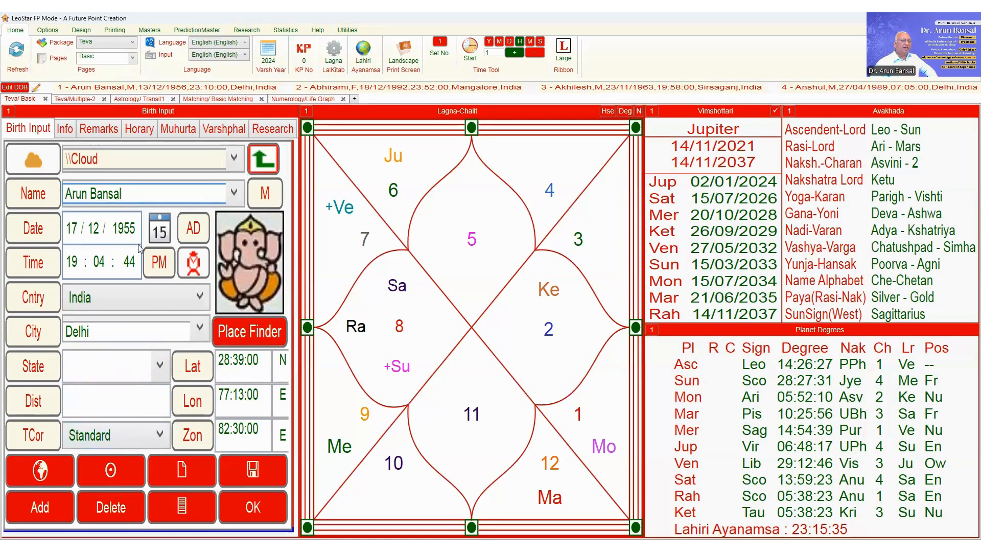
Clear the name for a new entry, and view the second, third and fourth loaded horoscopes in turn
{"action": "left_click", "coordinate": [182, 472]}
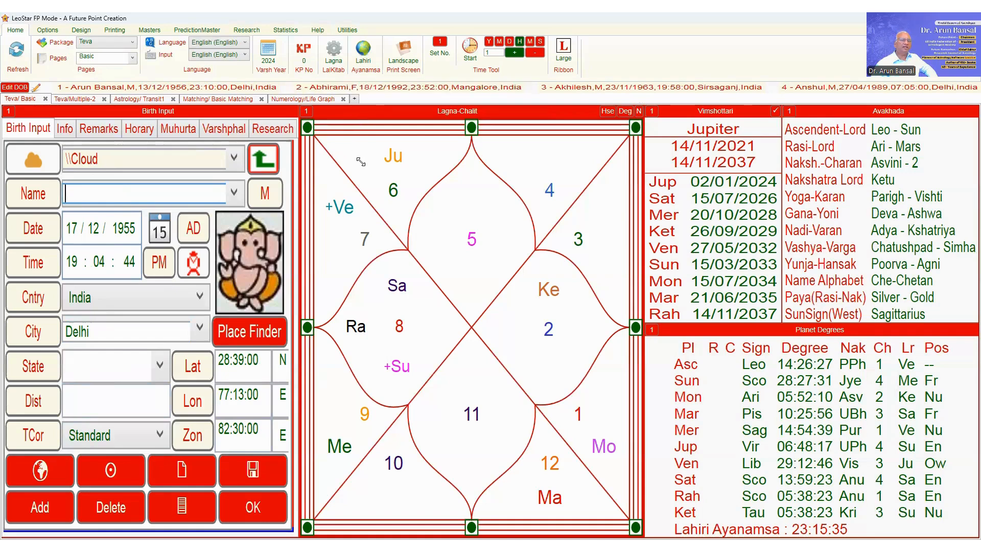
{"action": "left_click", "coordinate": [396, 85]}
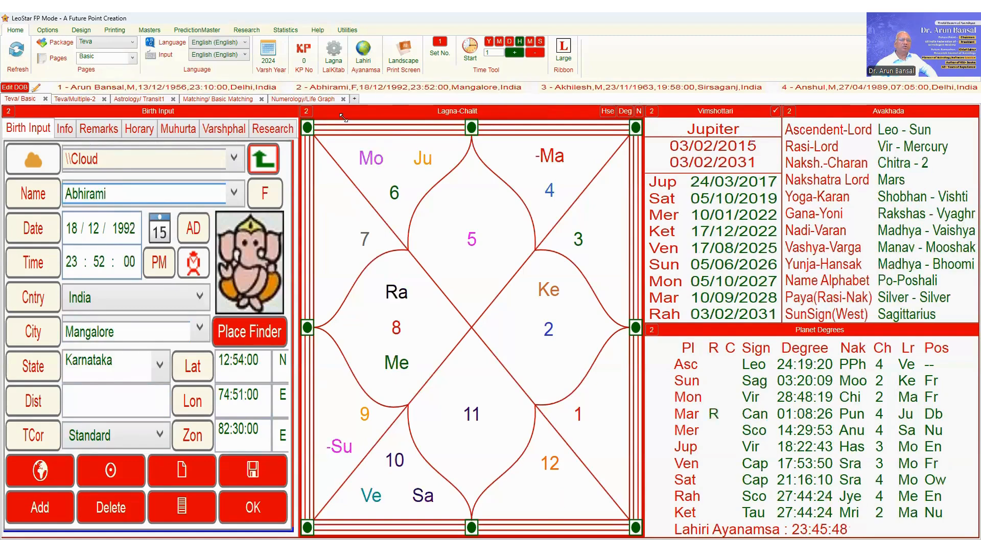
{"action": "left_click", "coordinate": [581, 85]}
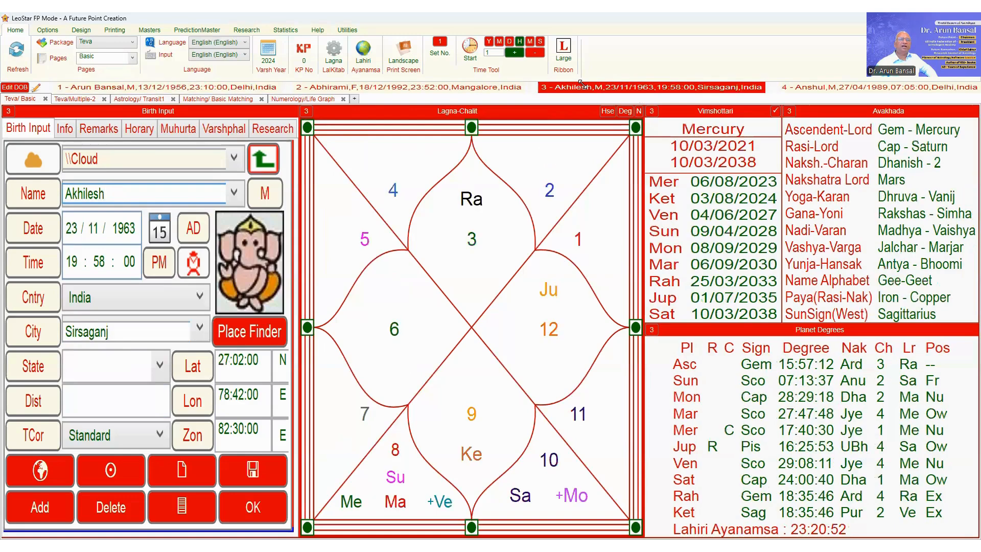
{"action": "left_click", "coordinate": [803, 86]}
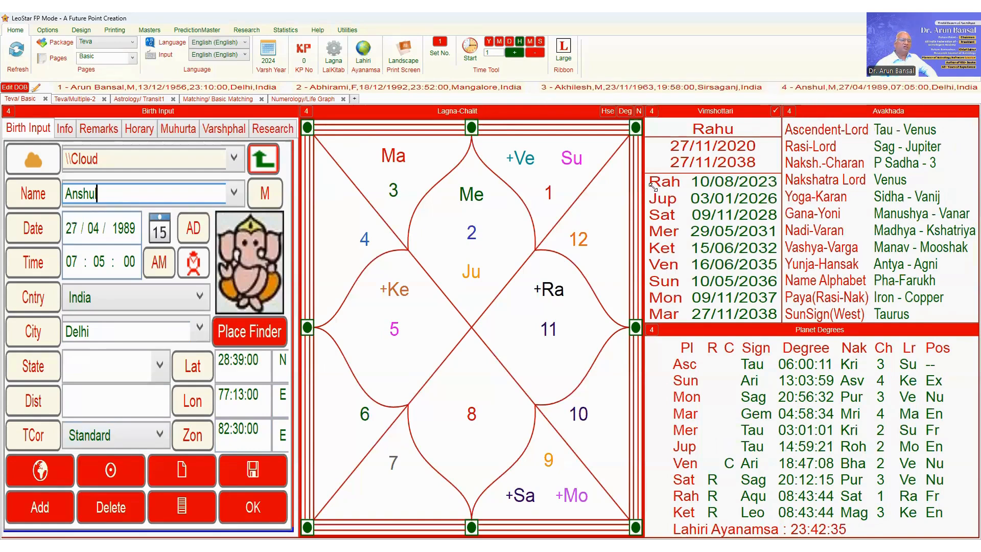
Add a fifth horoscope record and enter its date of birth
{"action": "left_click", "coordinate": [35, 505]}
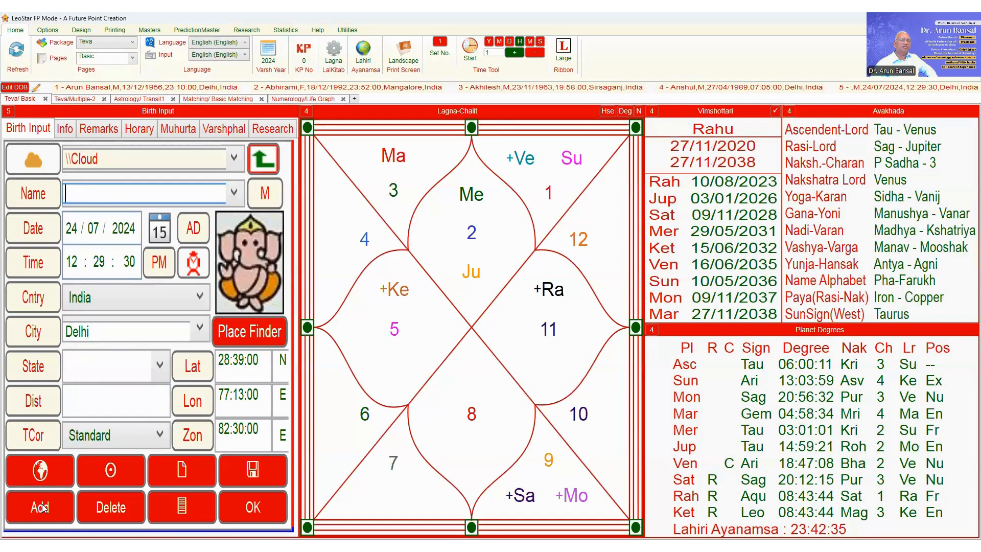
{"action": "left_click", "coordinate": [73, 231]}
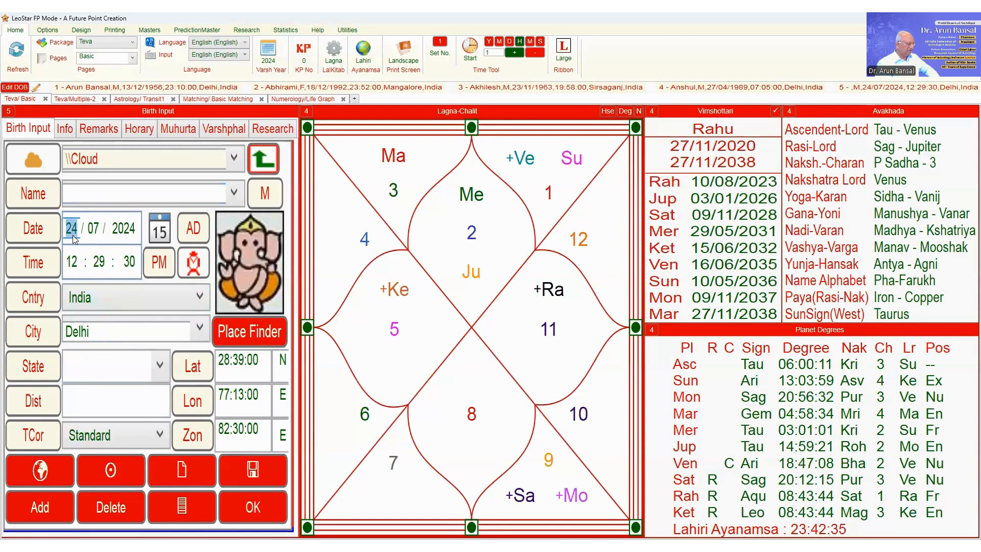
{"action": "type", "text": "01 / 01 /  "}
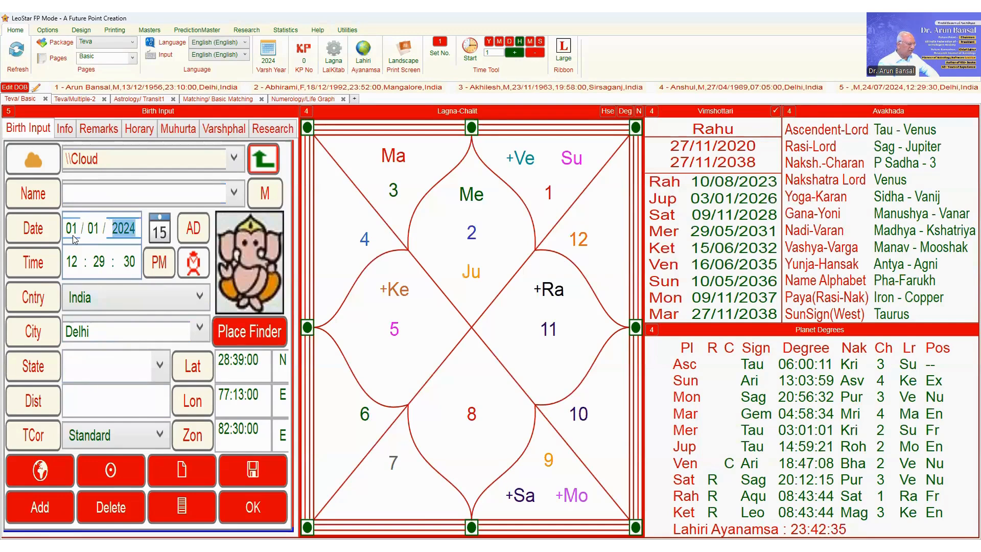
{"action": "type", "text": "1980"}
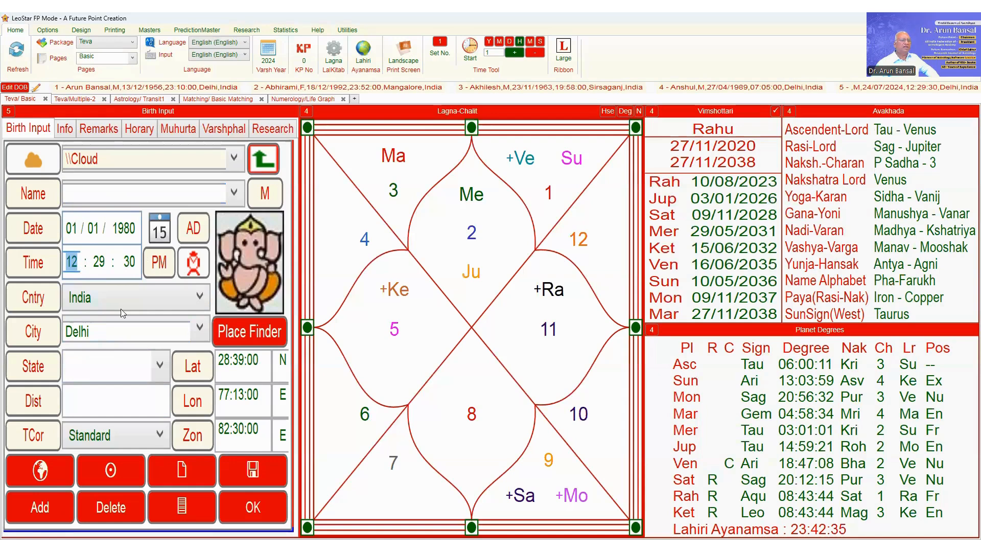
Add a sixth horoscope record, and delete the two unnamed records starting from the fifth one
{"action": "left_click", "coordinate": [41, 508]}
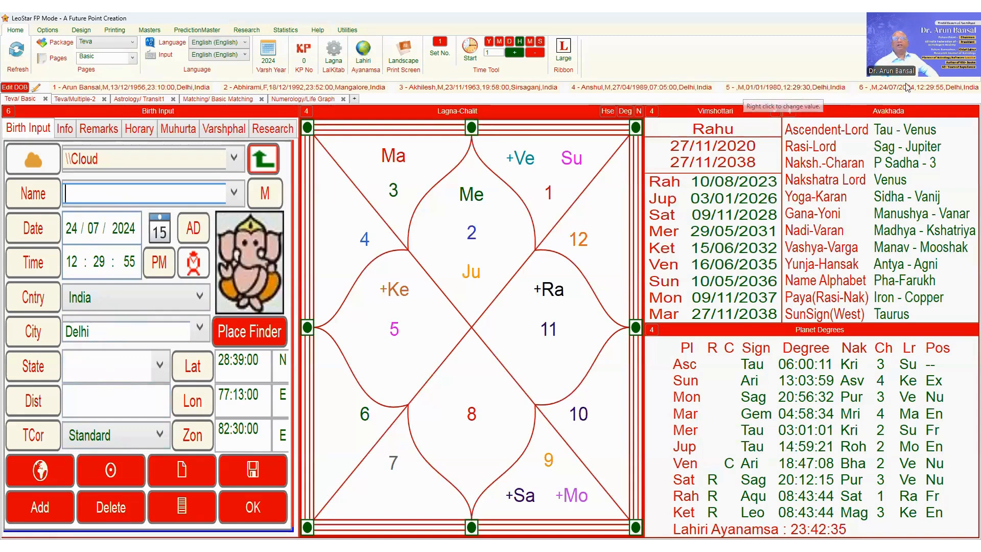
{"action": "left_click", "coordinate": [755, 90]}
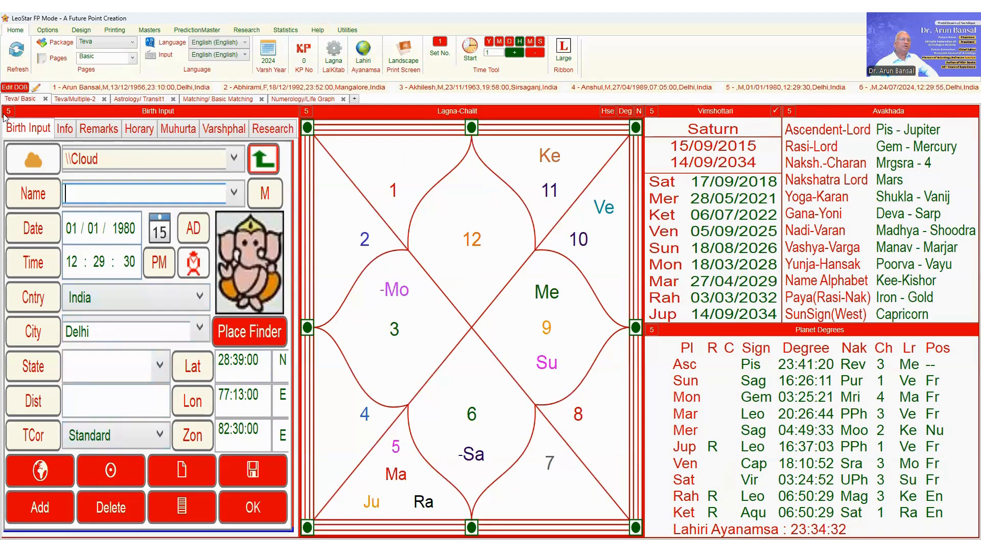
{"action": "left_click", "coordinate": [113, 507]}
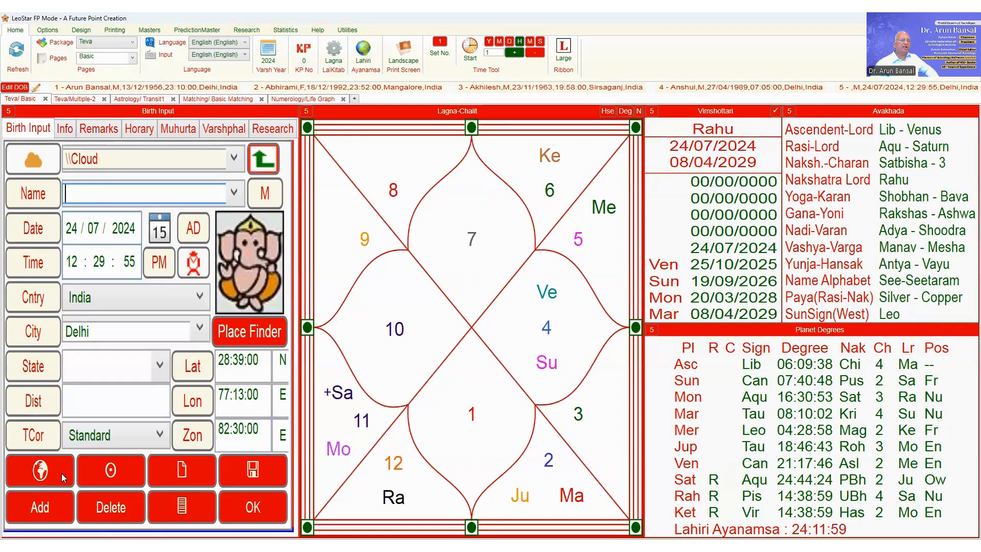
{"action": "left_click", "coordinate": [119, 507]}
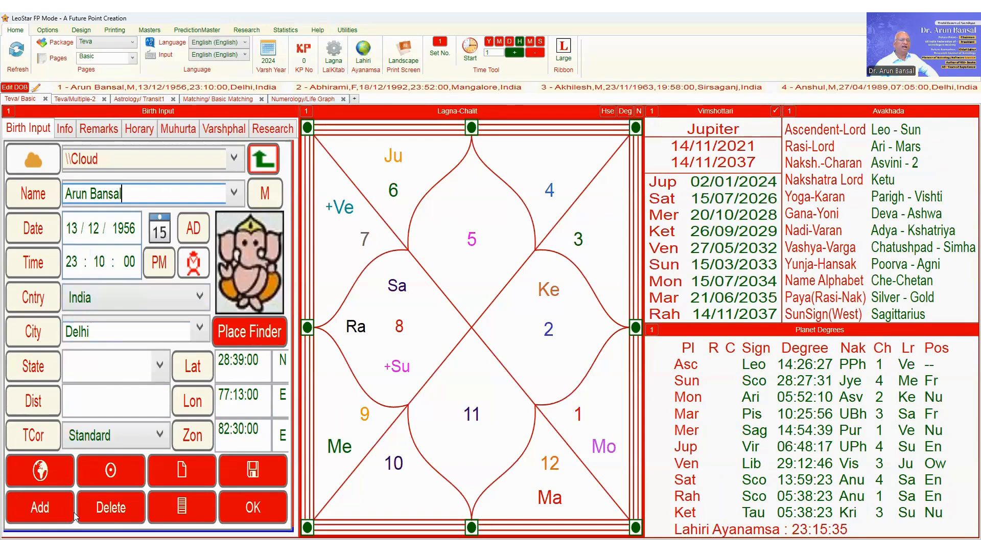
Review the saved record list for 24/07/2024, 23/07/2024 and 22/07/2024, including the coordinates and entry dates, and exit it
{"action": "left_click", "coordinate": [181, 506]}
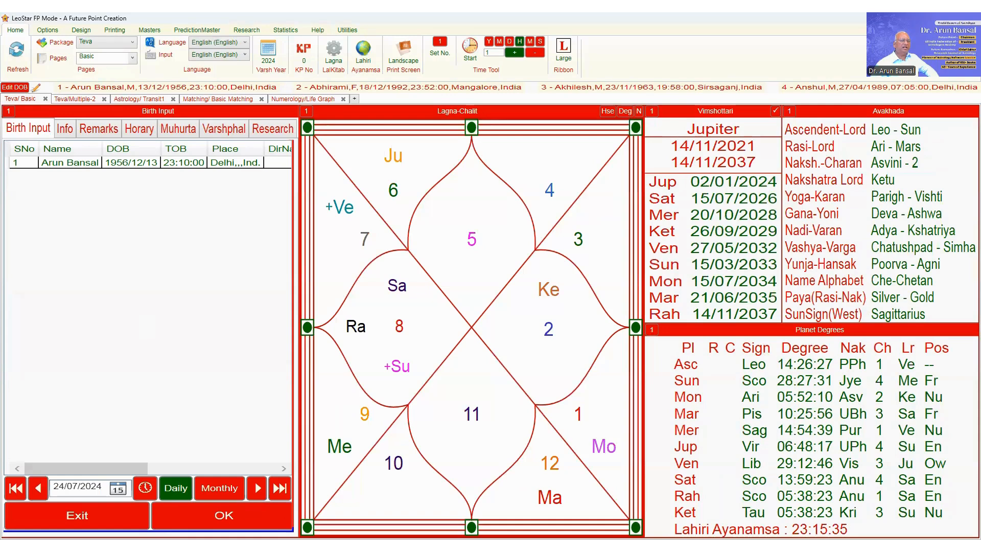
{"action": "left_click", "coordinate": [39, 488]}
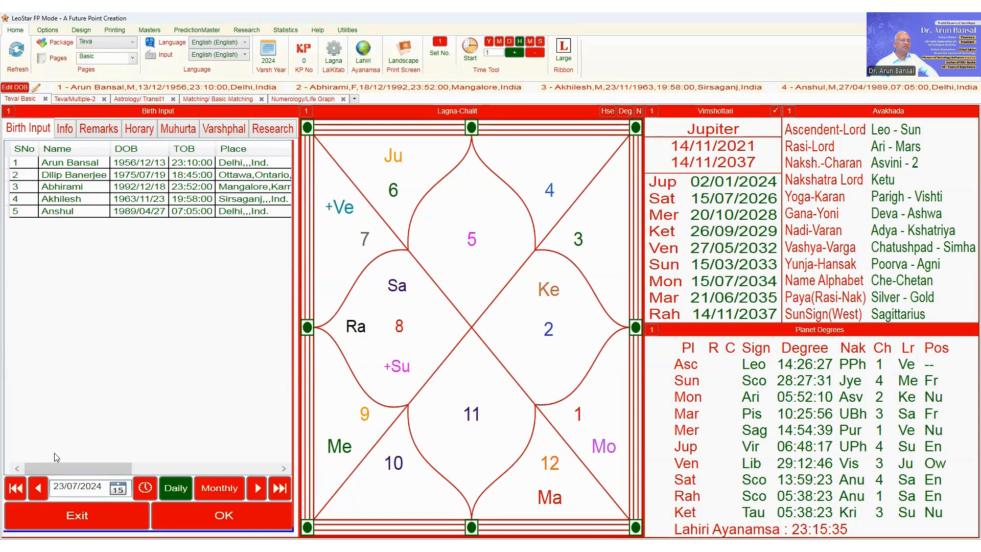
{"action": "left_click", "coordinate": [39, 488]}
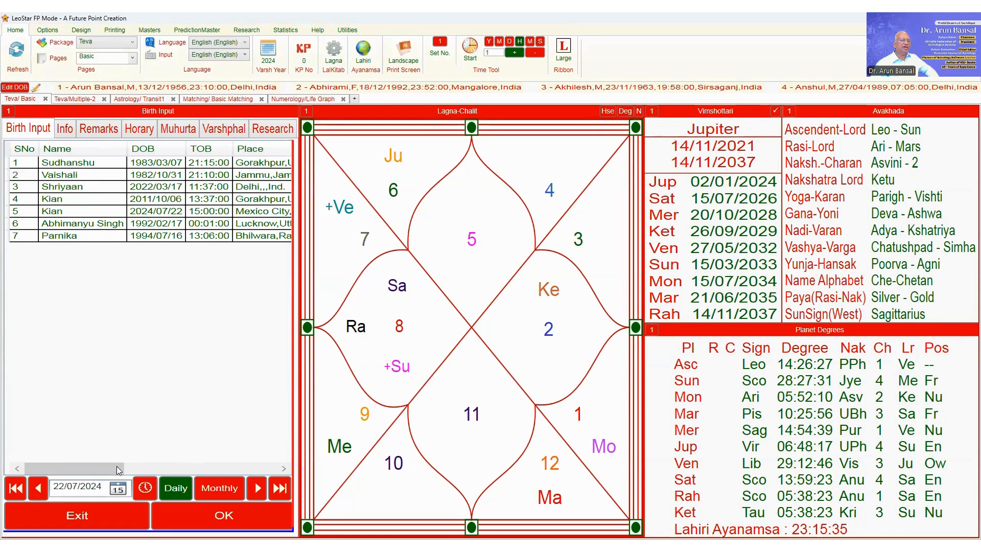
{"action": "left_click_drag", "start_coordinate": [101, 469], "coordinate": [283, 478]}
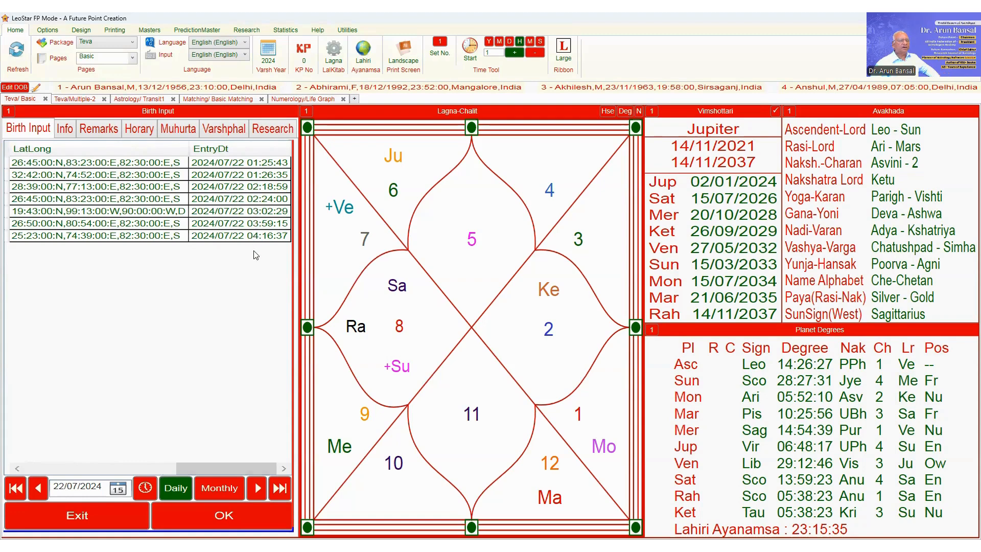
{"action": "left_click_drag", "start_coordinate": [203, 471], "coordinate": [34, 456]}
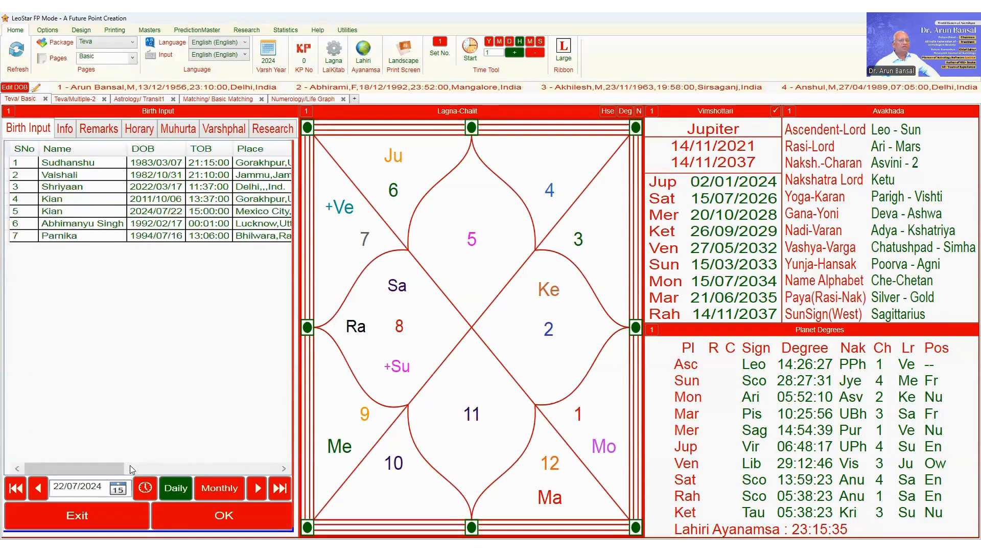
{"action": "left_click", "coordinate": [100, 515]}
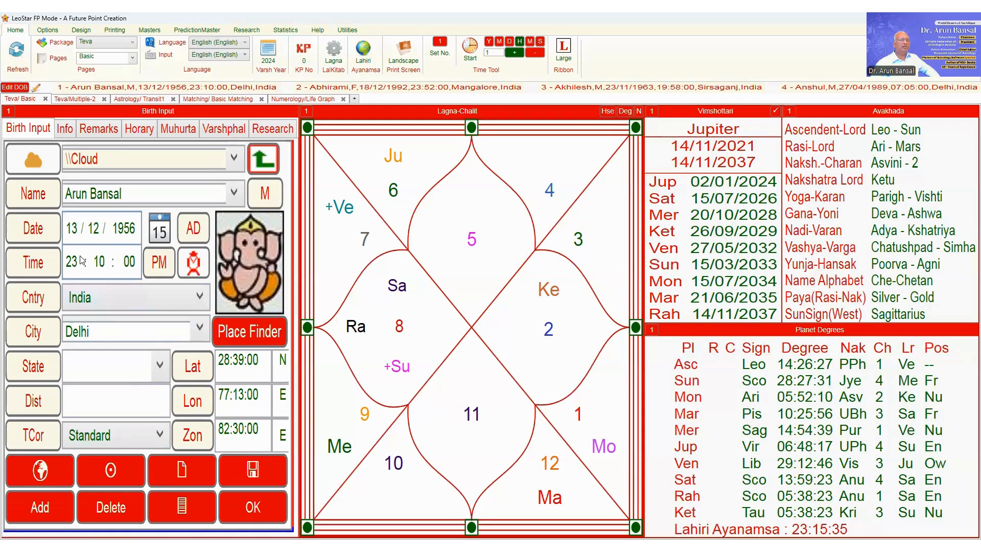
Change the year in the first record's date of birth and recalculate the chart
{"action": "left_click", "coordinate": [100, 271]}
{"action": "left_click", "coordinate": [71, 238]}
{"action": "left_click", "coordinate": [122, 239]}
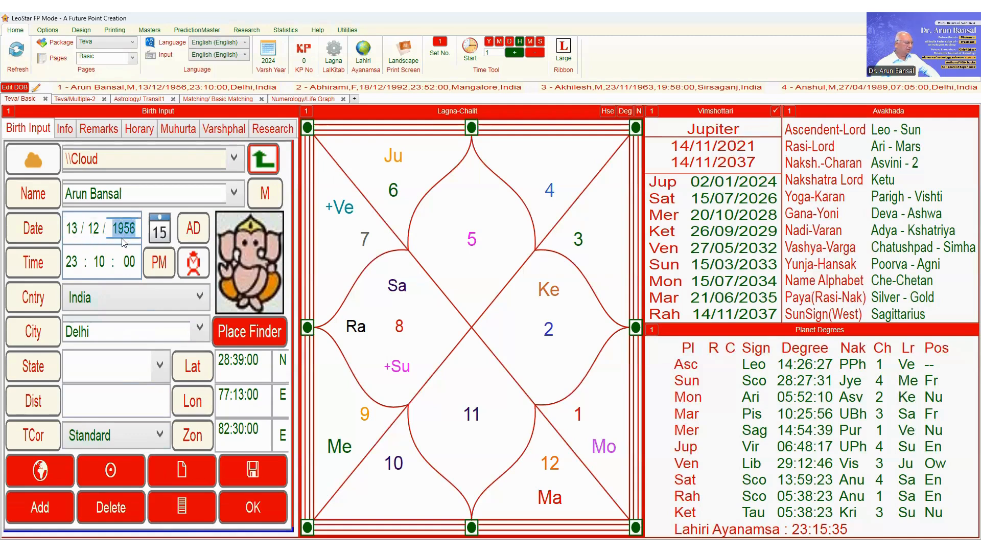
{"action": "type", "text": "54"}
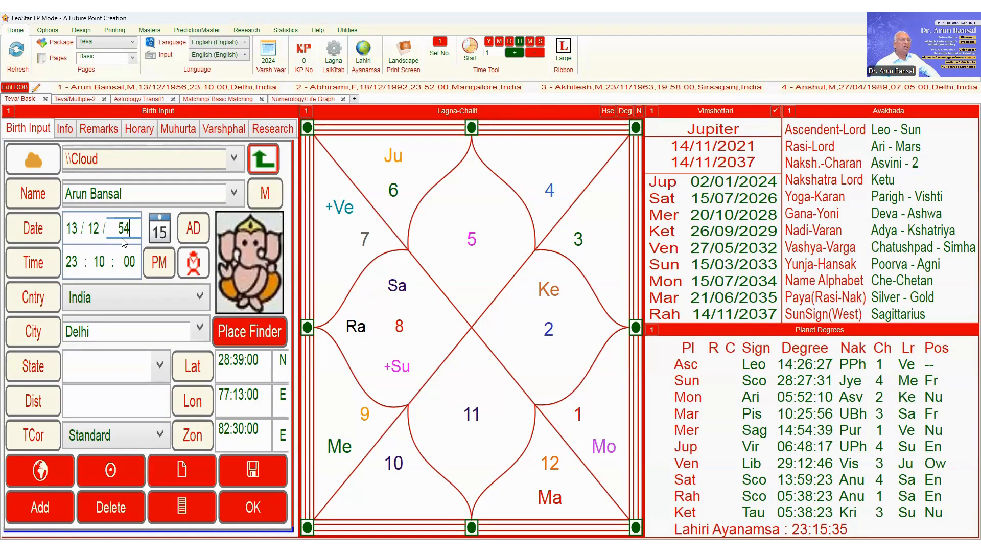
{"action": "key", "text": "Tab"}
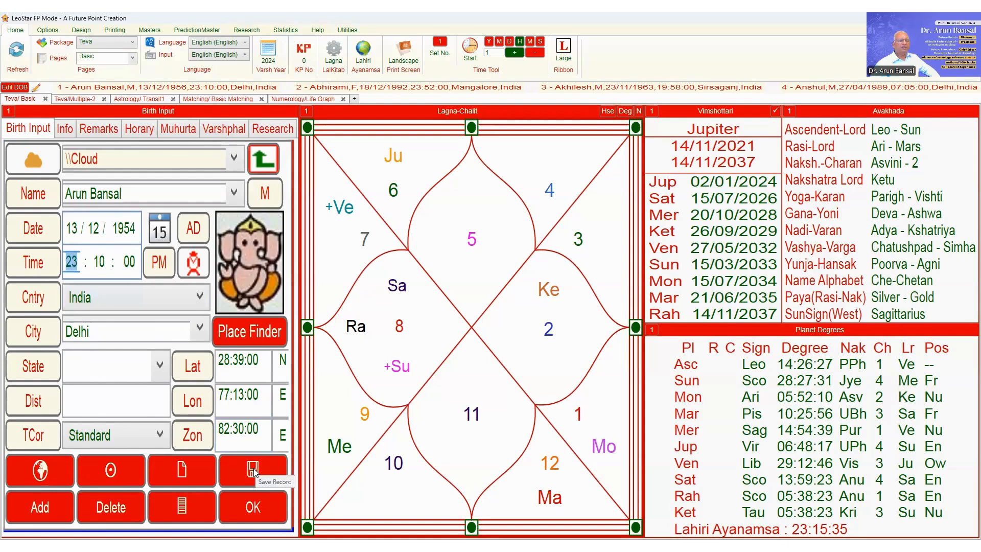
{"action": "left_click", "coordinate": [253, 508]}
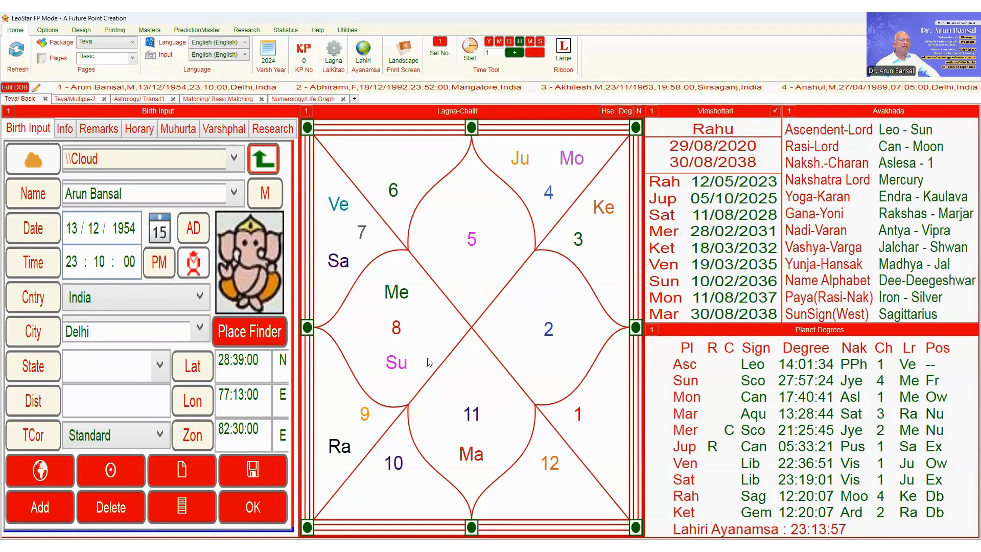
Review the saved record list for 24/07/2024, and view the calendar for the birth date without picking a day
{"action": "left_click", "coordinate": [182, 507]}
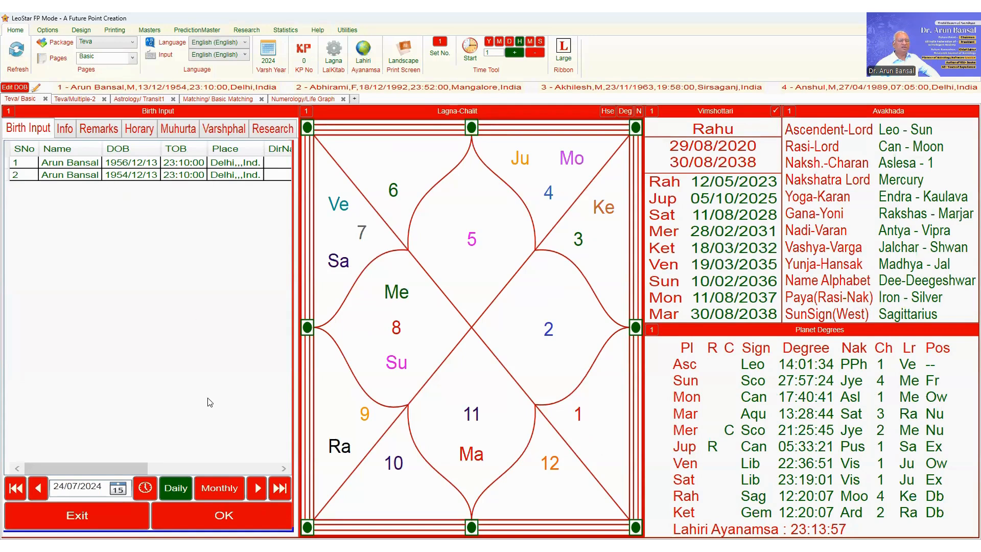
{"action": "left_click", "coordinate": [112, 516]}
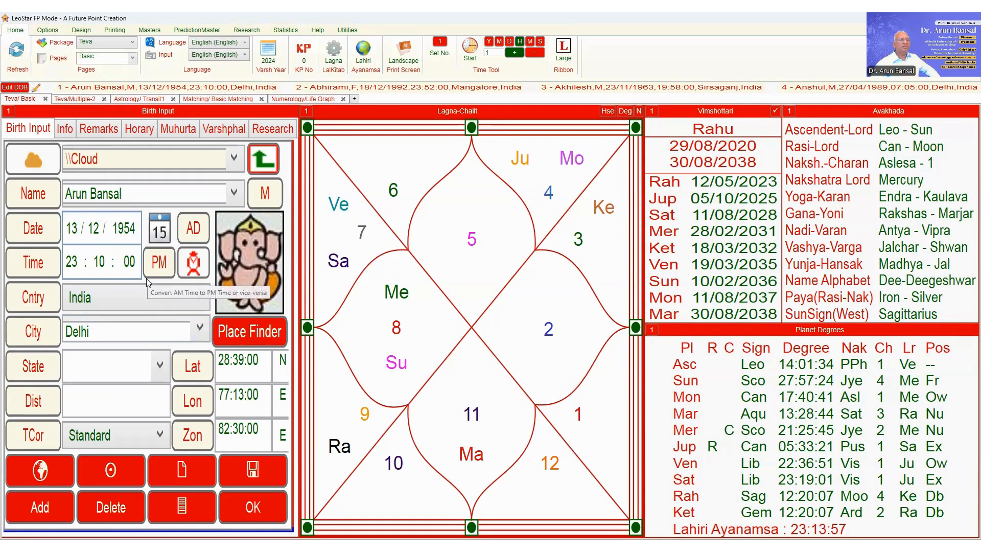
{"action": "left_click", "coordinate": [159, 231]}
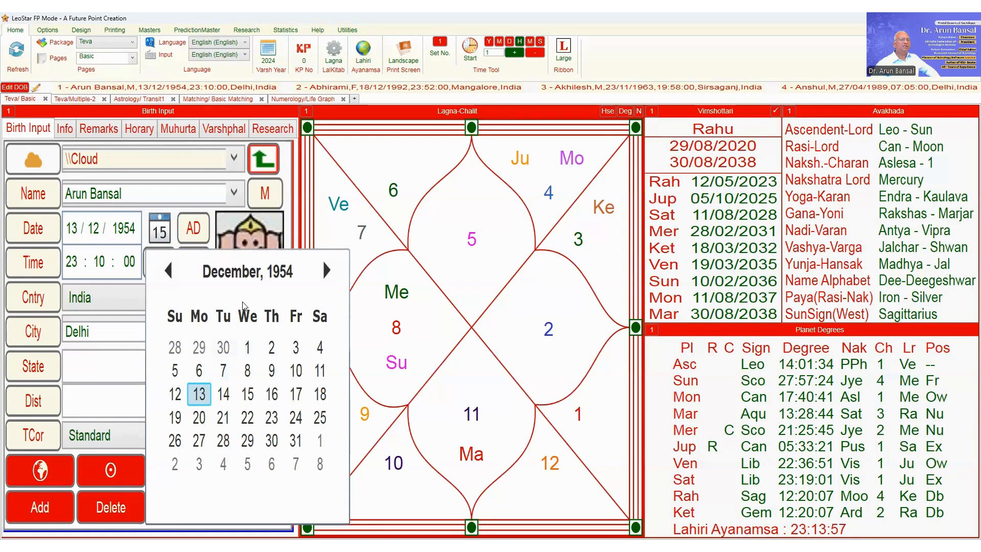
{"action": "left_click", "coordinate": [159, 233]}
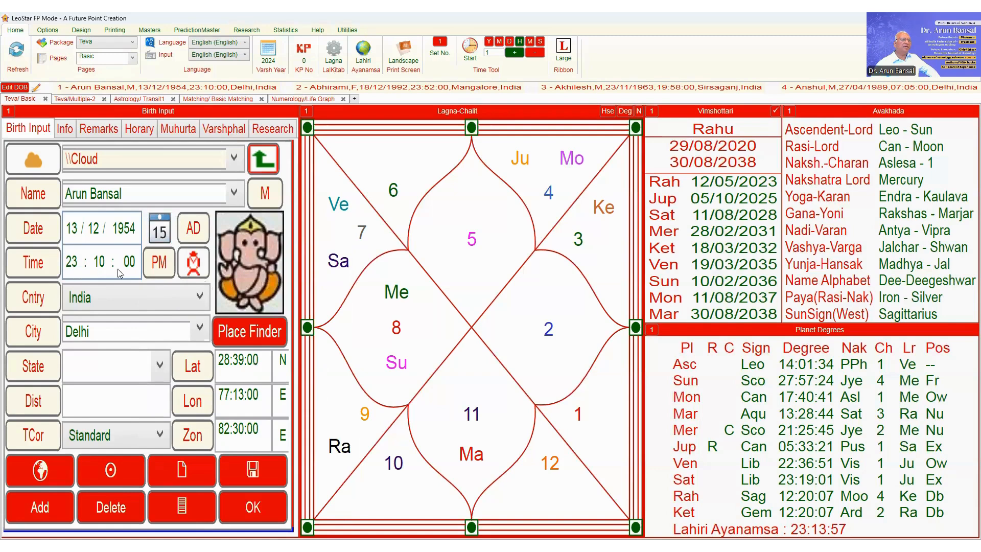
Switch the birth time to AM with the hour set to 13, and replace the date and time with the current ones
{"action": "left_click", "coordinate": [157, 263]}
{"action": "left_click", "coordinate": [70, 269]}
{"action": "type", "text": "1"}
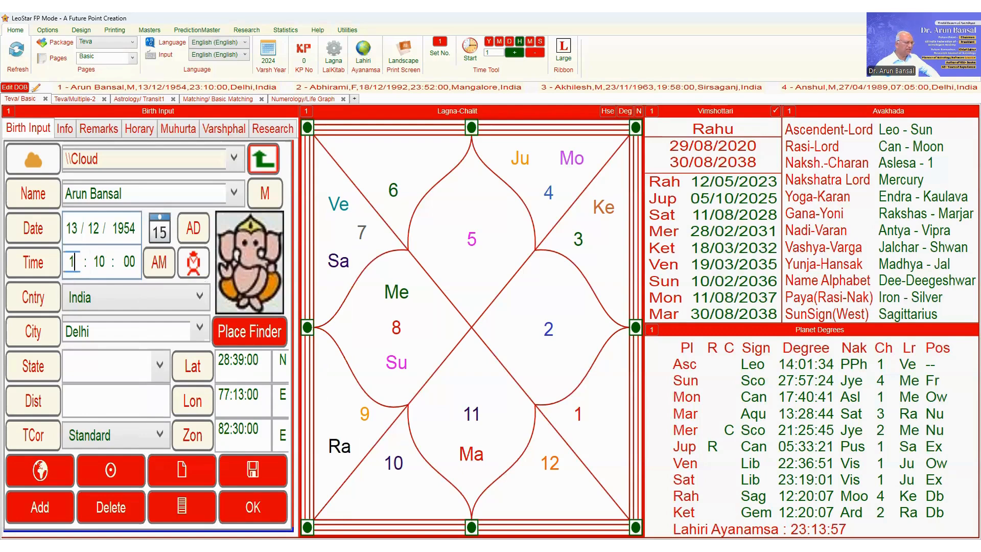
{"action": "type", "text": "3"}
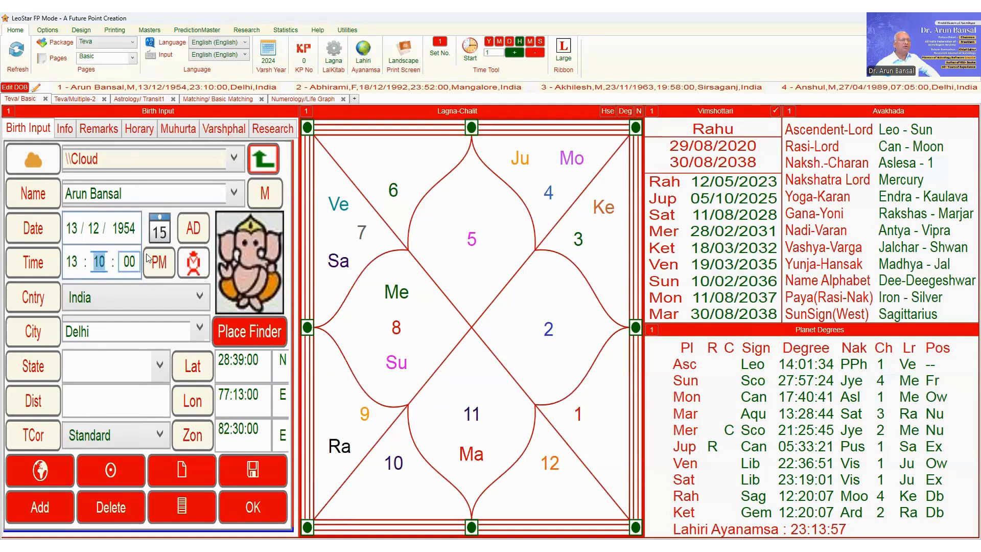
{"action": "left_click", "coordinate": [195, 270]}
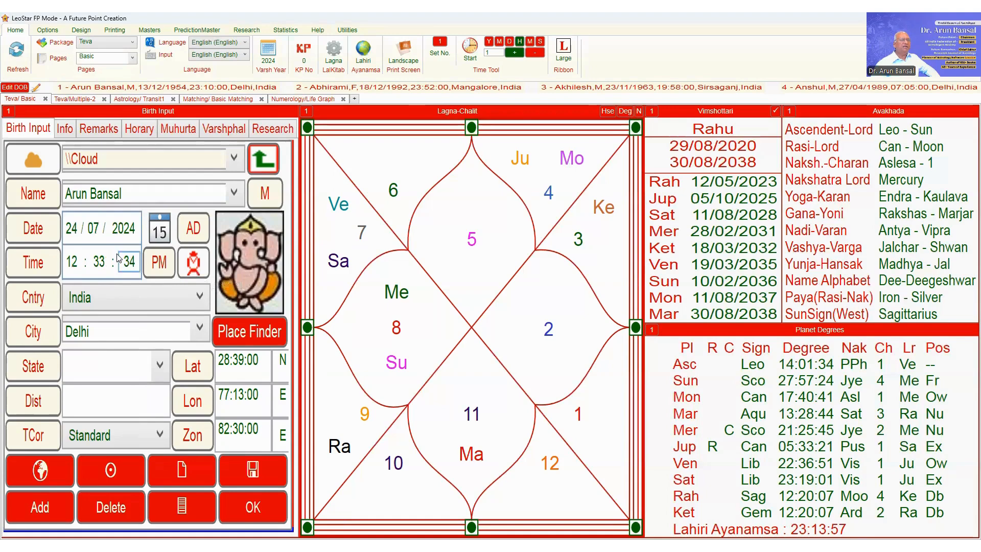